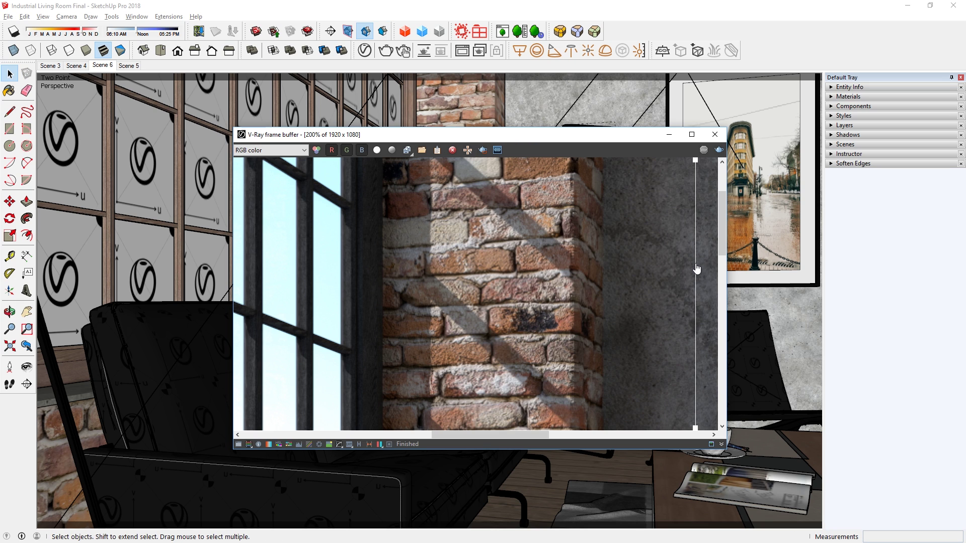
Step: Slide the A/B divider across the frame buffer to compare the clean and scratched wood-floor renders
{"action": "left_click_drag", "start_coordinate": [696, 267], "coordinate": [696, 297]}
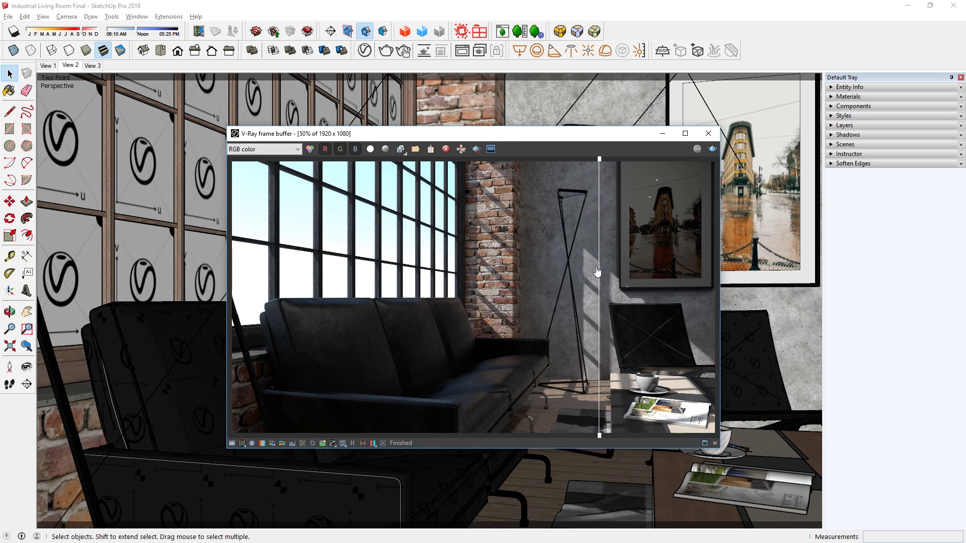
{"action": "left_click_drag", "start_coordinate": [601, 292], "coordinate": [537, 302]}
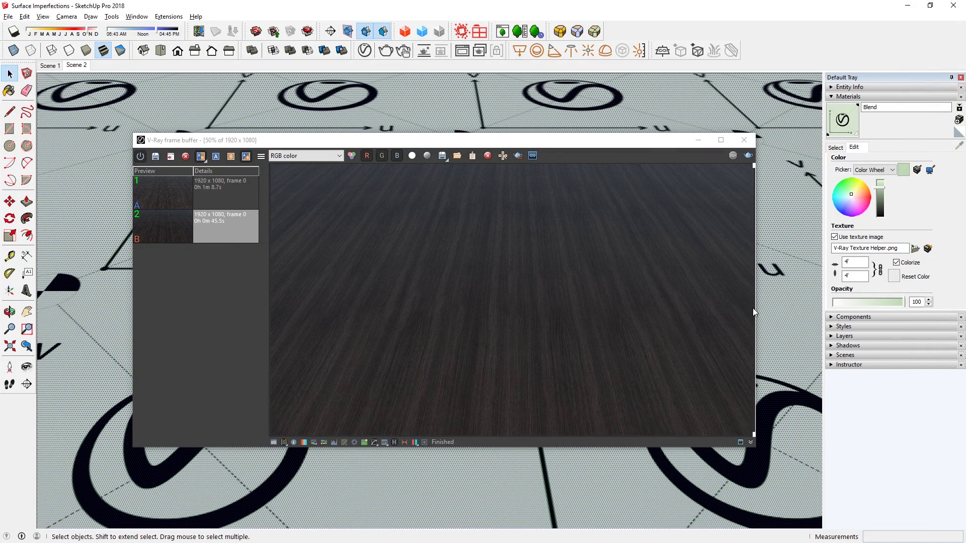
{"action": "left_click_drag", "start_coordinate": [753, 308], "coordinate": [270, 377]}
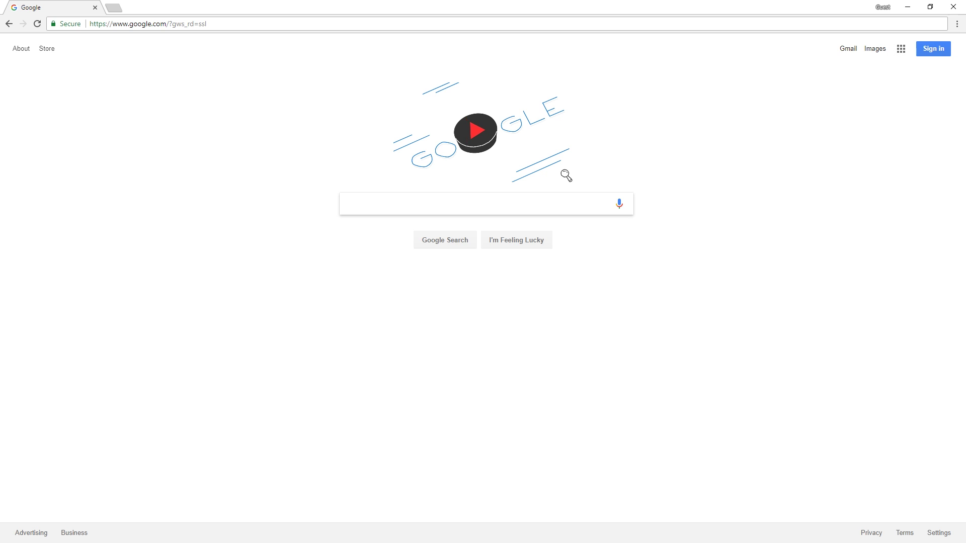
Step: Search Google for 'surface imperfections' and inspect Poliigon's Stains Liquid Generic 004 texture as a flat map
{"action": "type", "text": "surface imp"}
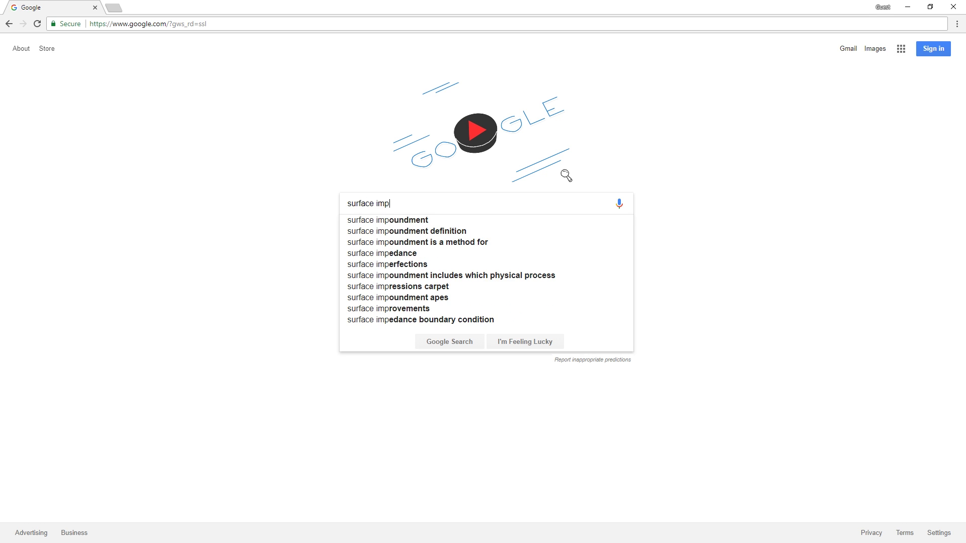
{"action": "type", "text": "erfections"}
{"action": "key", "text": "Return"}
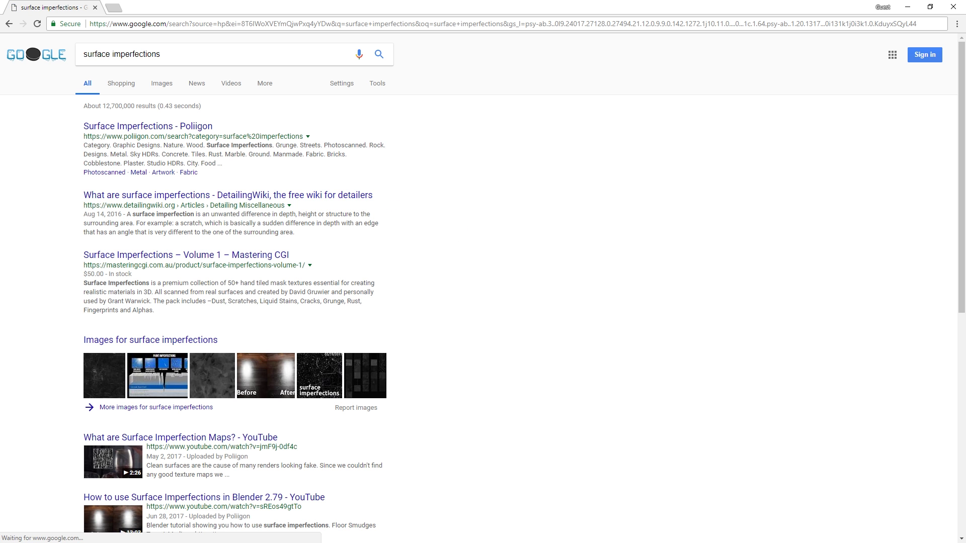
{"action": "left_click", "coordinate": [131, 127]}
{"action": "left_click", "coordinate": [611, 372]}
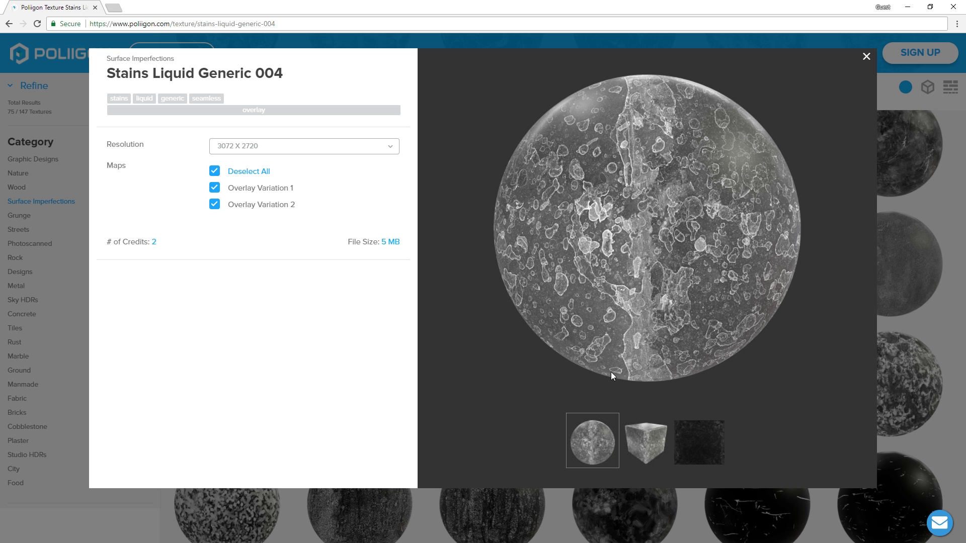
{"action": "left_click", "coordinate": [715, 452]}
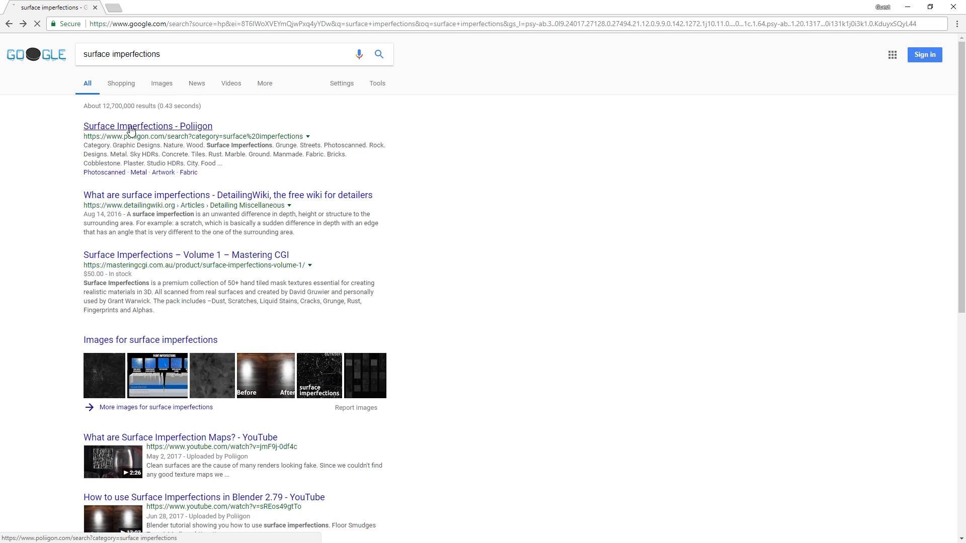
Step: Browse Poliigon's free textures and open the smudges-large-001 texture details
{"action": "left_click", "coordinate": [131, 127]}
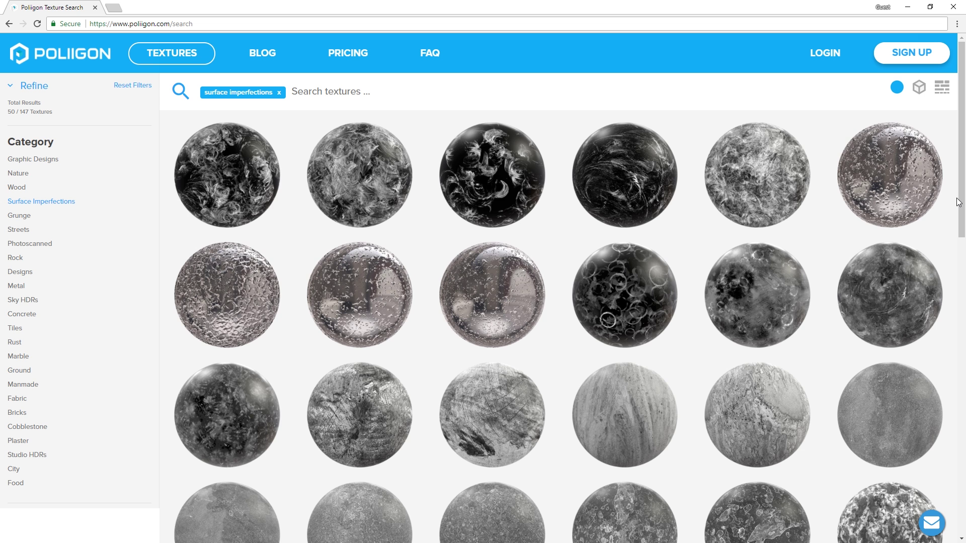
{"action": "scroll", "coordinate": [958, 202], "scroll_direction": "down", "scroll_amount": 5}
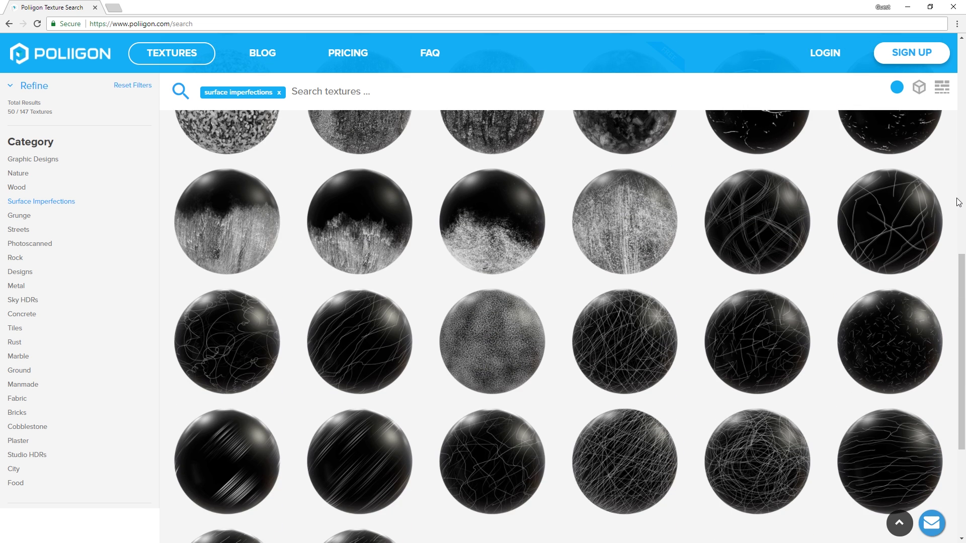
{"action": "scroll", "coordinate": [958, 202], "scroll_direction": "down", "scroll_amount": 4}
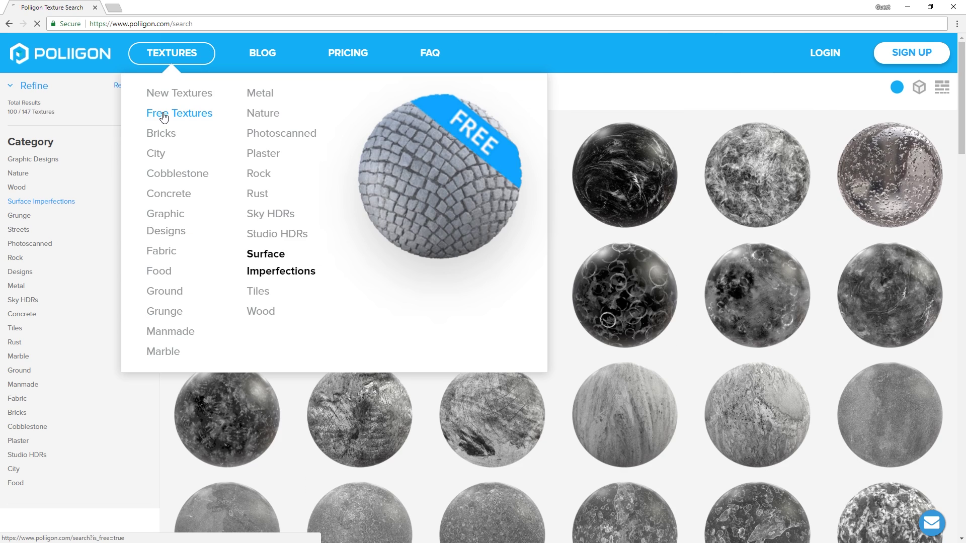
{"action": "left_click", "coordinate": [164, 116]}
{"action": "left_click", "coordinate": [506, 278]}
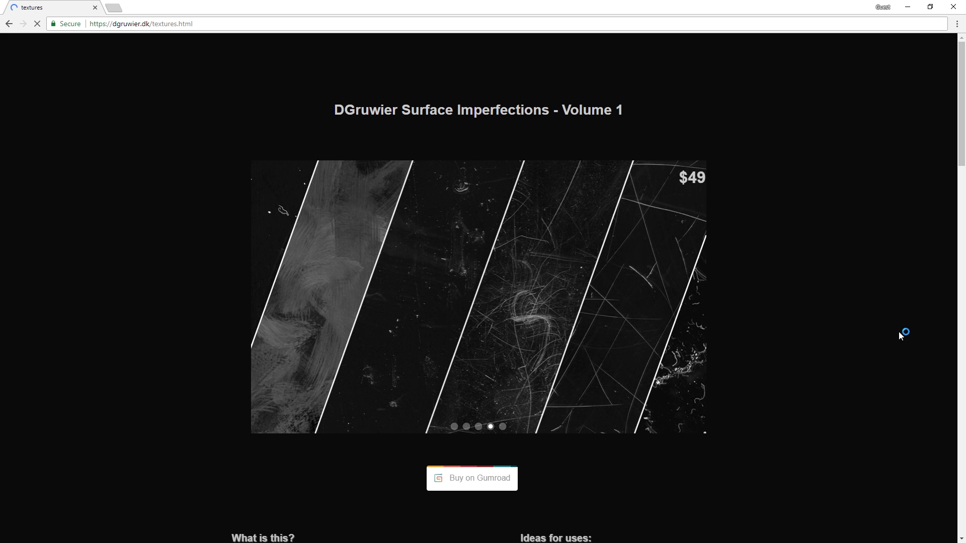
Step: Download DGruwier's free Surface Imperfections sample from the 'here' link under 'What is this?'
{"action": "scroll", "coordinate": [898, 331], "scroll_direction": "down", "scroll_amount": 8}
{"action": "left_click_drag", "start_coordinate": [233, 273], "coordinate": [424, 285]}
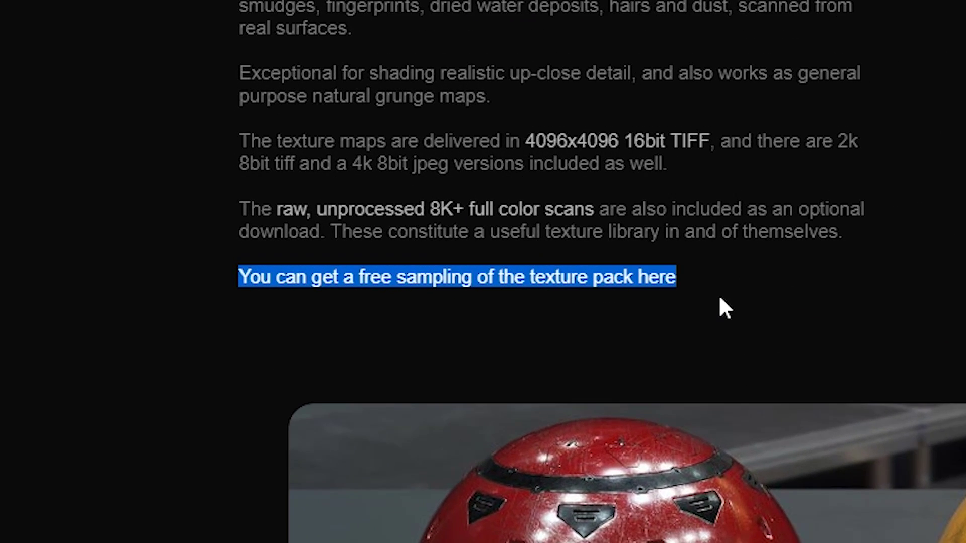
{"action": "left_click", "coordinate": [419, 279]}
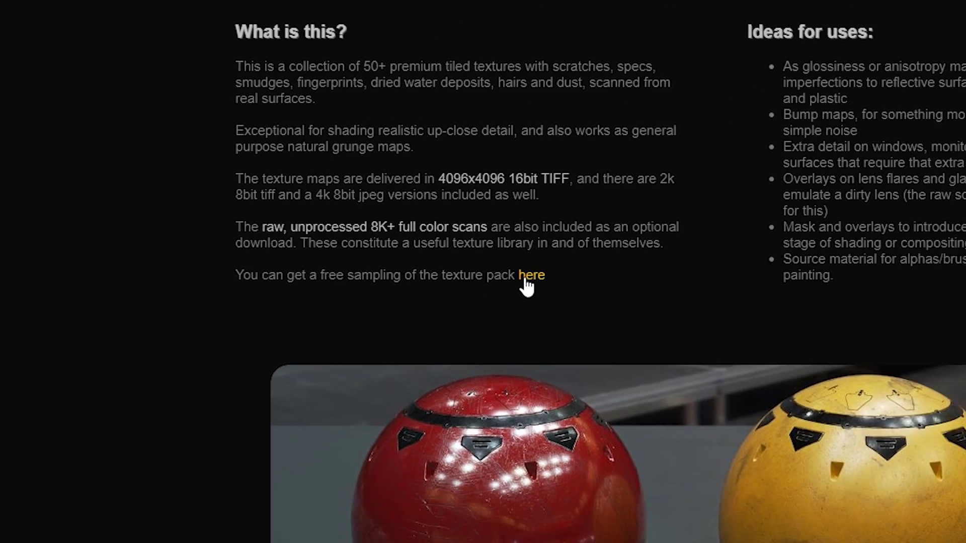
{"action": "left_click", "coordinate": [649, 282]}
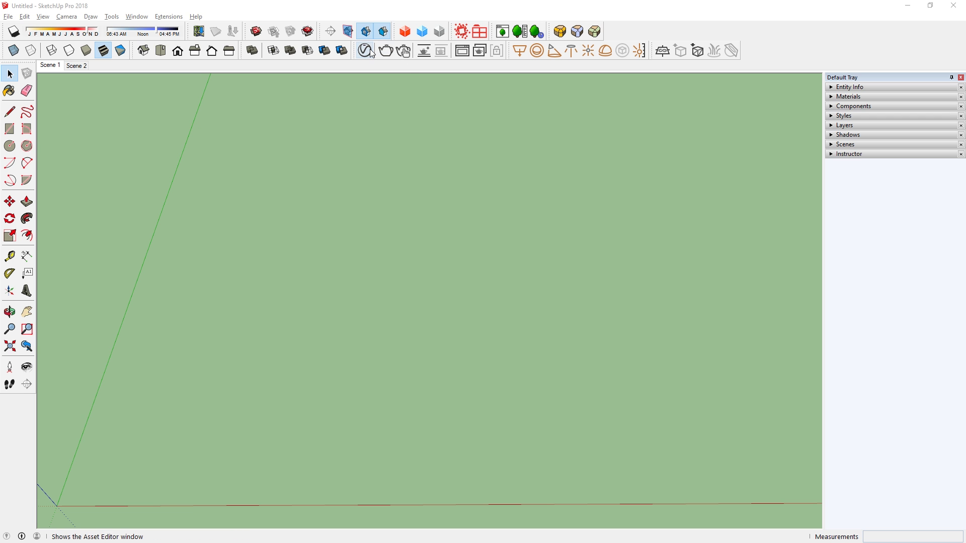
Step: Create a Generic material in the V-Ray Asset Editor with a pure white diffuse colour
{"action": "left_click", "coordinate": [364, 51]}
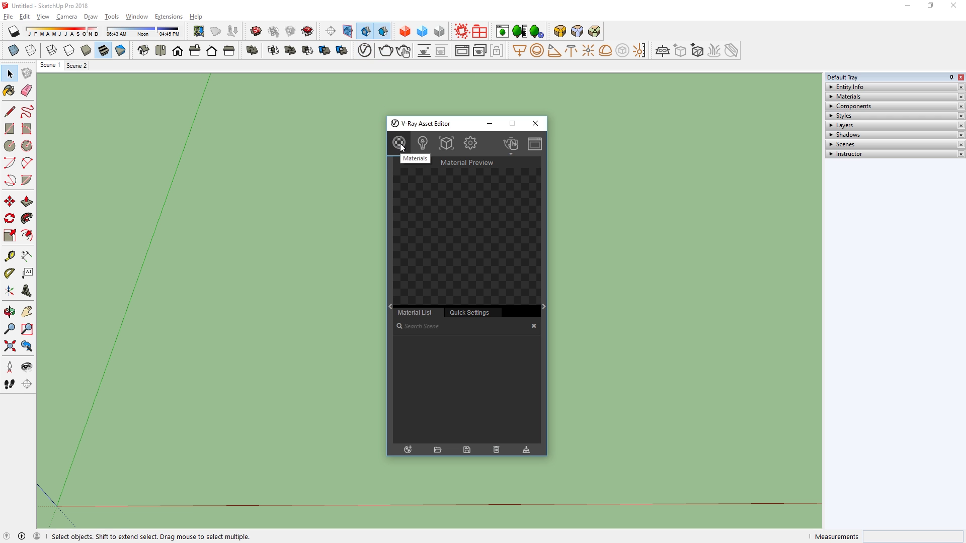
{"action": "left_click", "coordinate": [408, 450]}
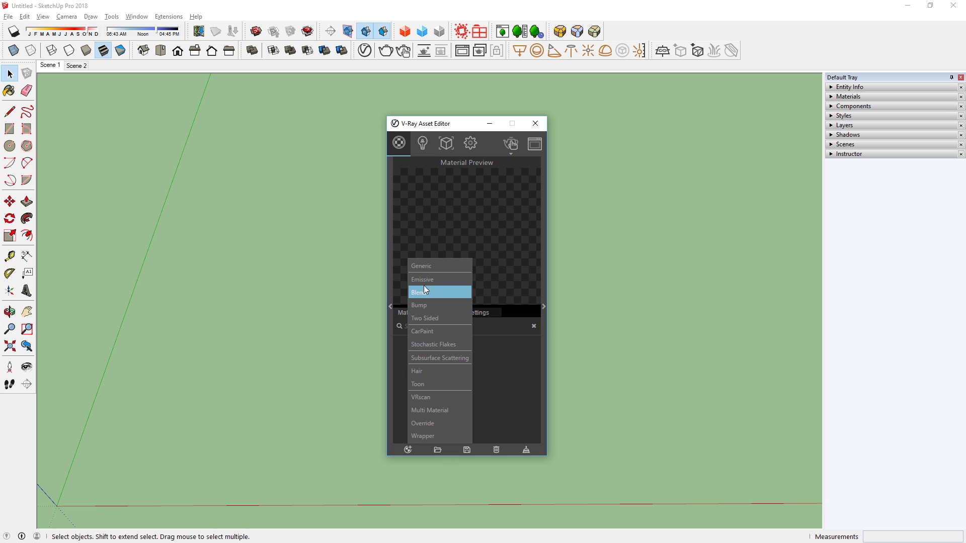
{"action": "left_click", "coordinate": [427, 262]}
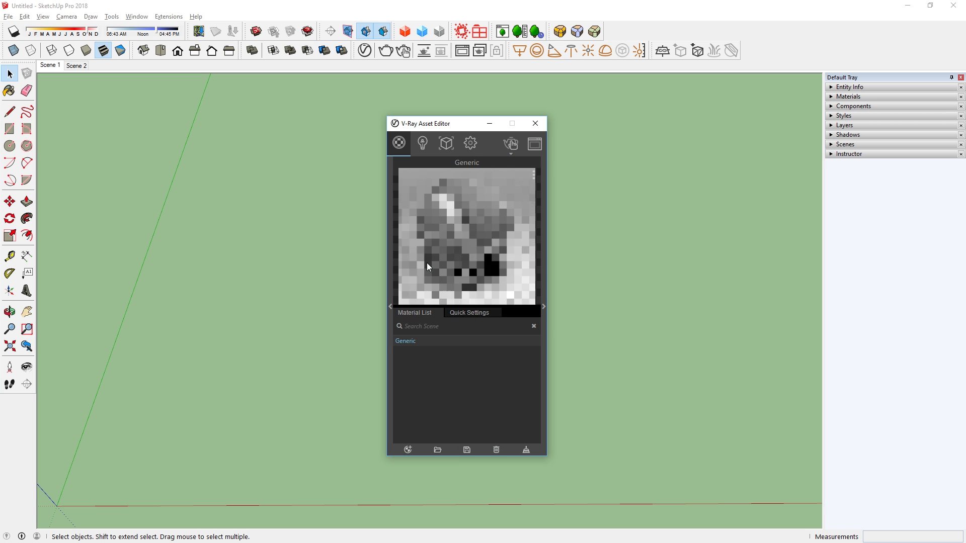
{"action": "left_click", "coordinate": [543, 325]}
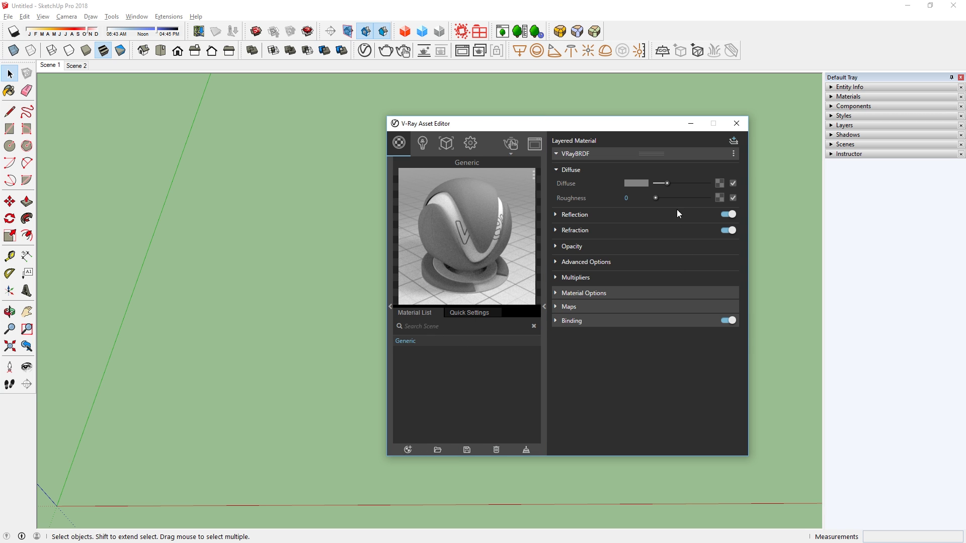
{"action": "left_click_drag", "start_coordinate": [668, 183], "coordinate": [726, 186]}
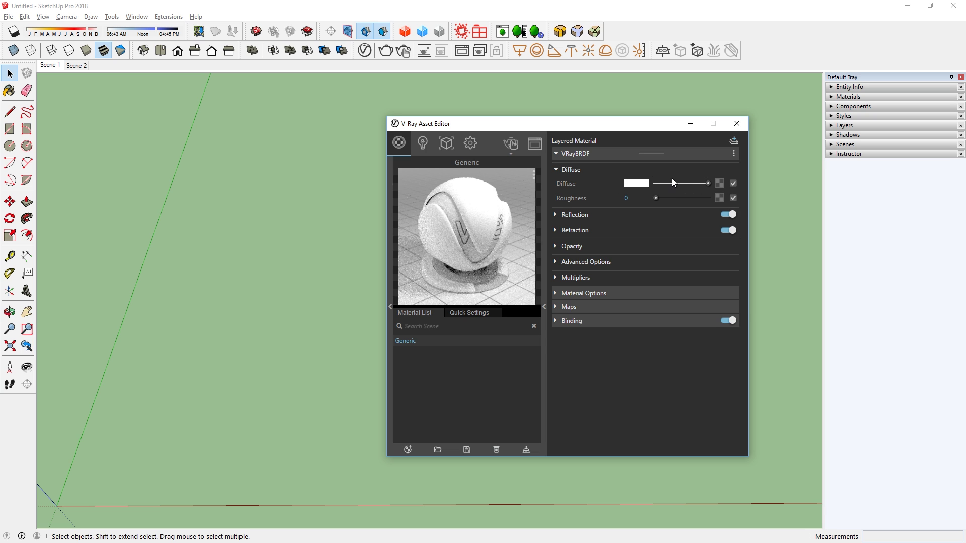
Step: Draw a 100'×100' plane at the origin, paint it with Generic, and start interactive rendering
{"action": "left_click", "coordinate": [9, 128]}
{"action": "left_click", "coordinate": [57, 505]}
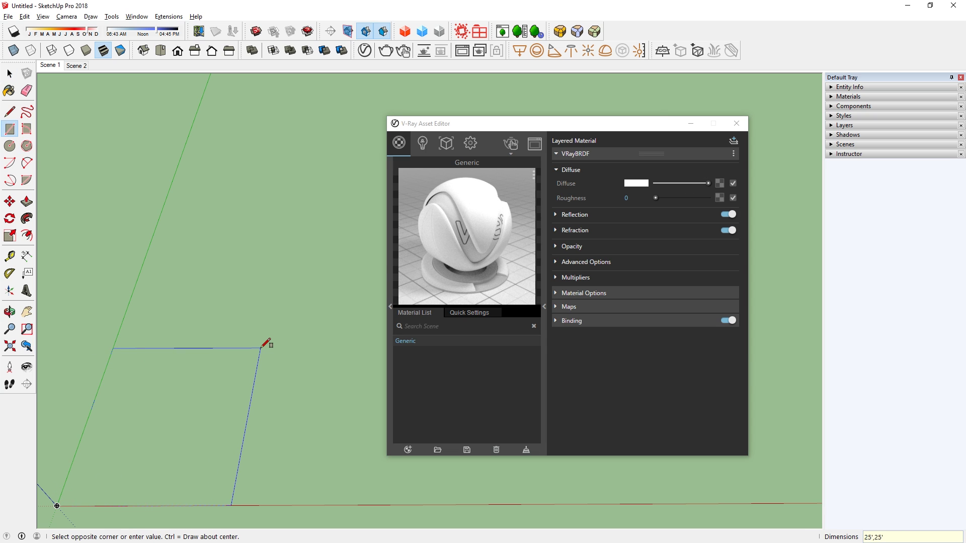
{"action": "type", "text": "100',100'"}
{"action": "key", "text": "Return"}
{"action": "key", "text": "space"}
{"action": "key", "text": "b"}
{"action": "left_click", "coordinate": [258, 222]}
{"action": "key", "text": "space"}
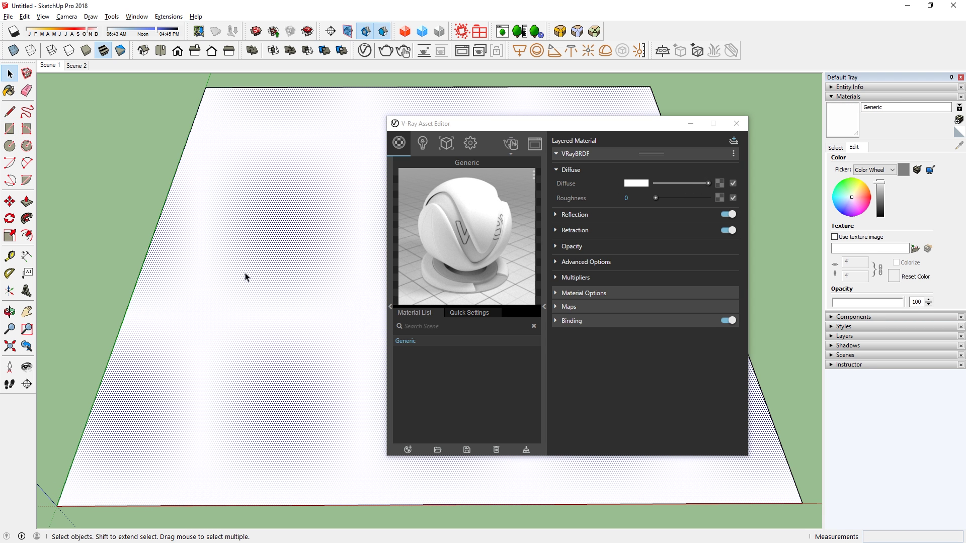
{"action": "left_click", "coordinate": [510, 155]}
{"action": "left_click", "coordinate": [510, 189]}
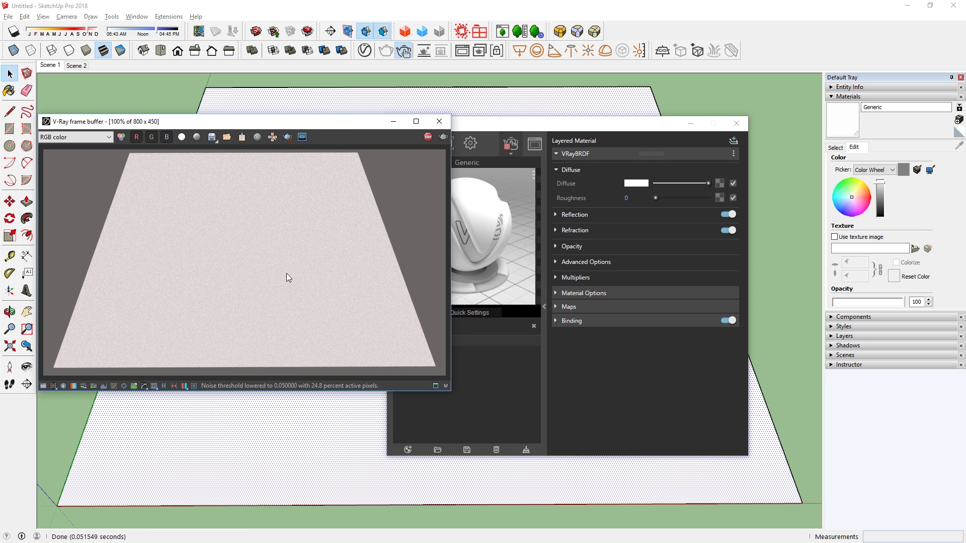
Step: Load the 36_scratches_smudges_fingerprints_specs bitmap as the Generic material's opacity map
{"action": "left_click_drag", "start_coordinate": [582, 130], "coordinate": [647, 128]}
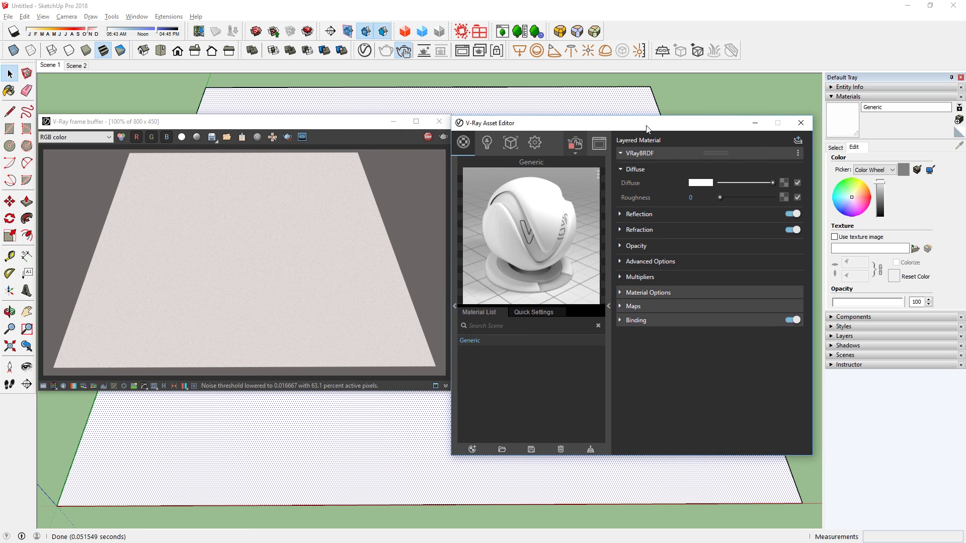
{"action": "left_click", "coordinate": [635, 246]}
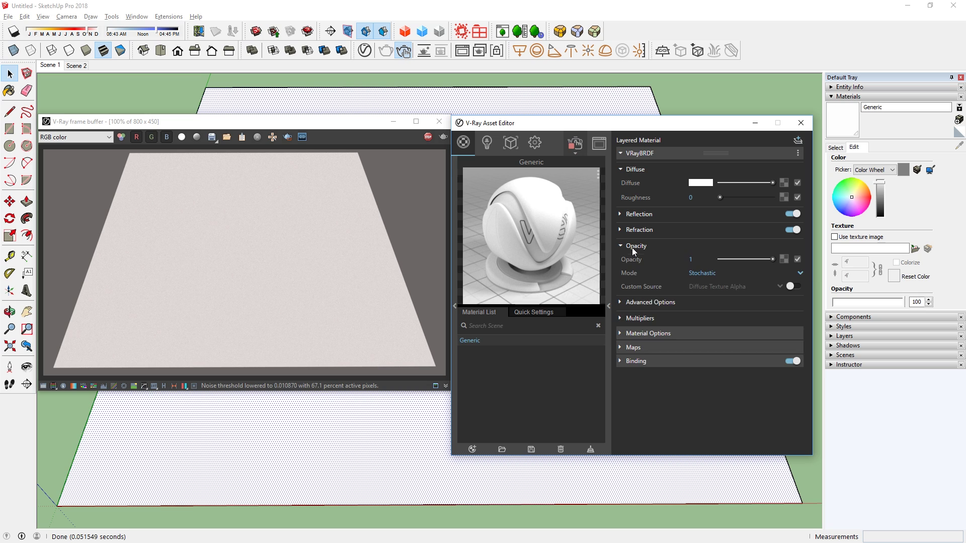
{"action": "left_click", "coordinate": [784, 259]}
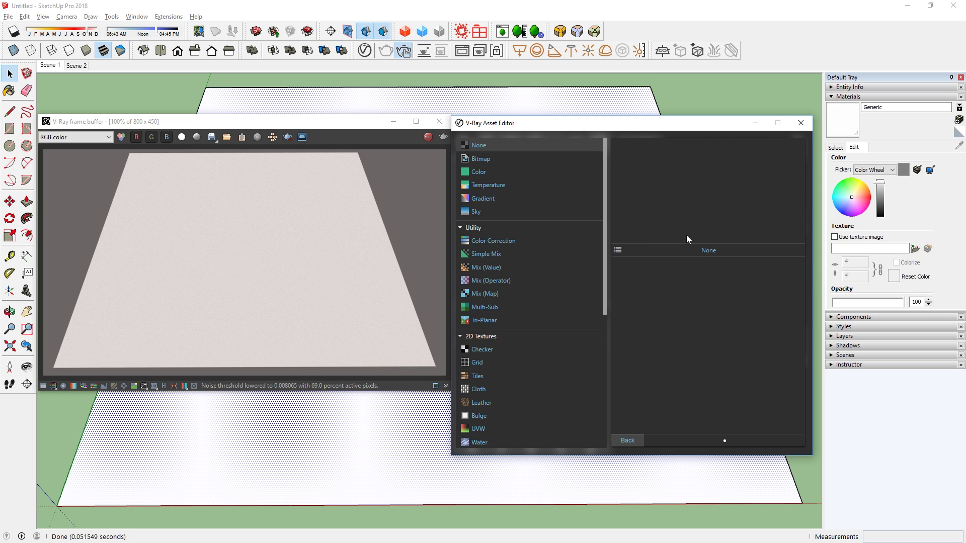
{"action": "left_click", "coordinate": [484, 162]}
{"action": "double_click", "coordinate": [716, 378]}
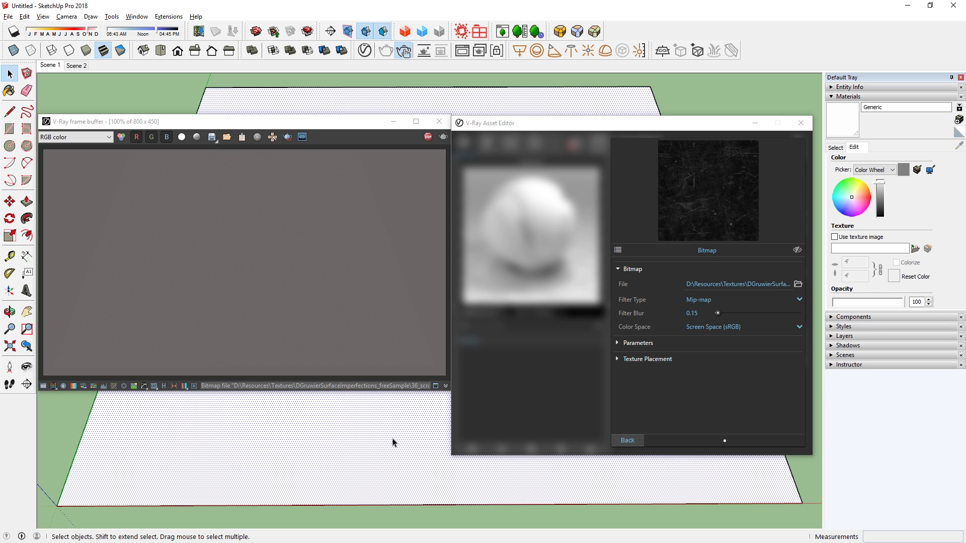
{"action": "scroll", "coordinate": [392, 442], "scroll_direction": "up", "scroll_amount": 3}
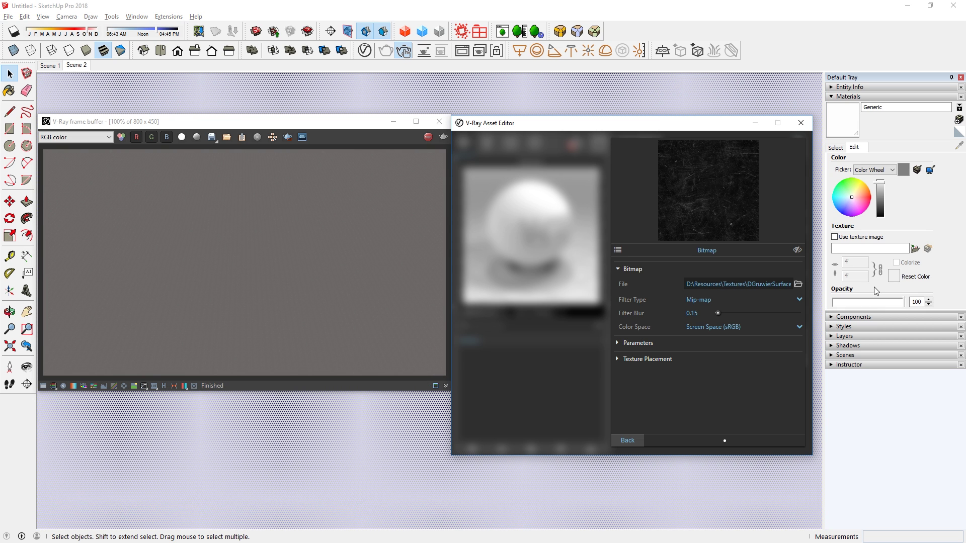
Step: Display the scratches opacity texture in the viewport and return to the material settings
{"action": "left_click", "coordinate": [797, 250]}
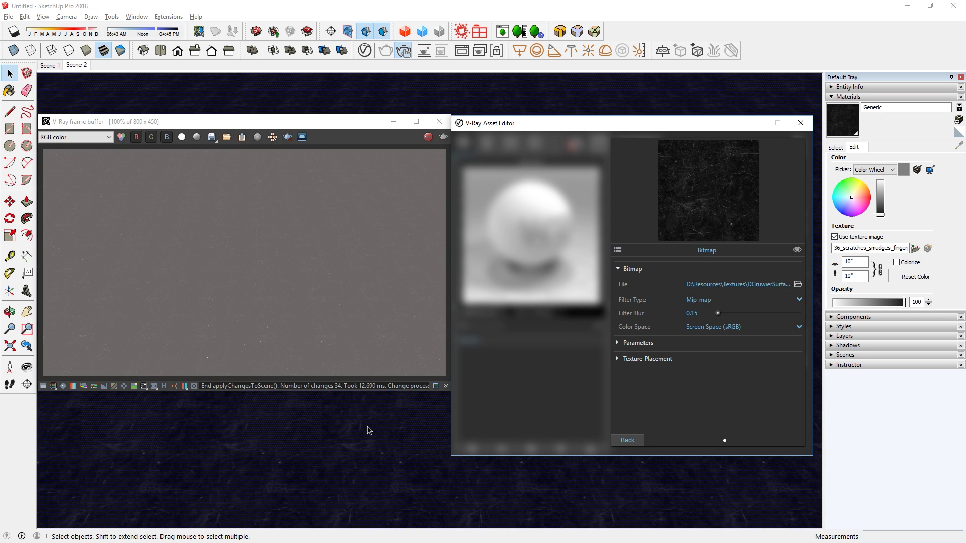
{"action": "left_click", "coordinate": [369, 430]}
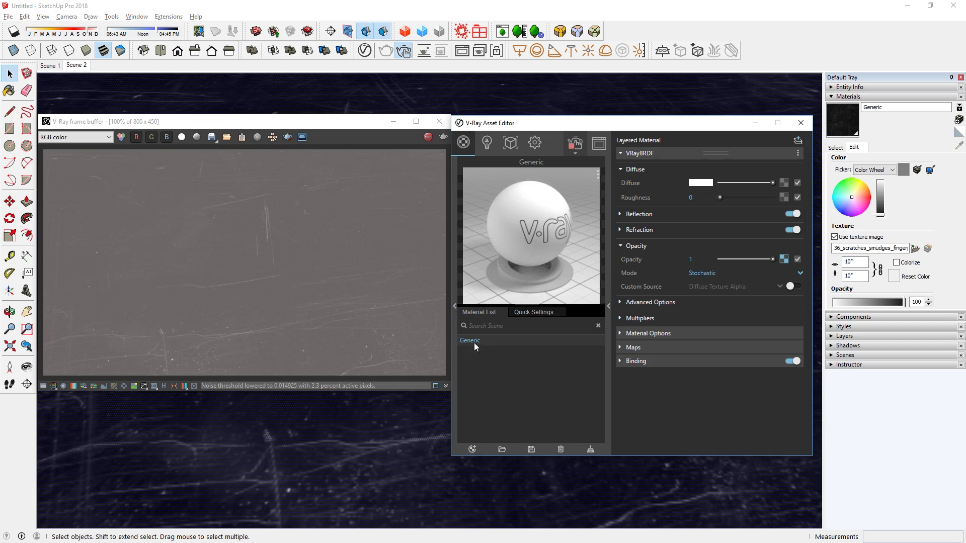
Step: Rename the Generic material to 'Overlay'
{"action": "left_click", "coordinate": [474, 341]}
{"action": "type", "text": "Overlay"}
{"action": "key", "text": "Return"}
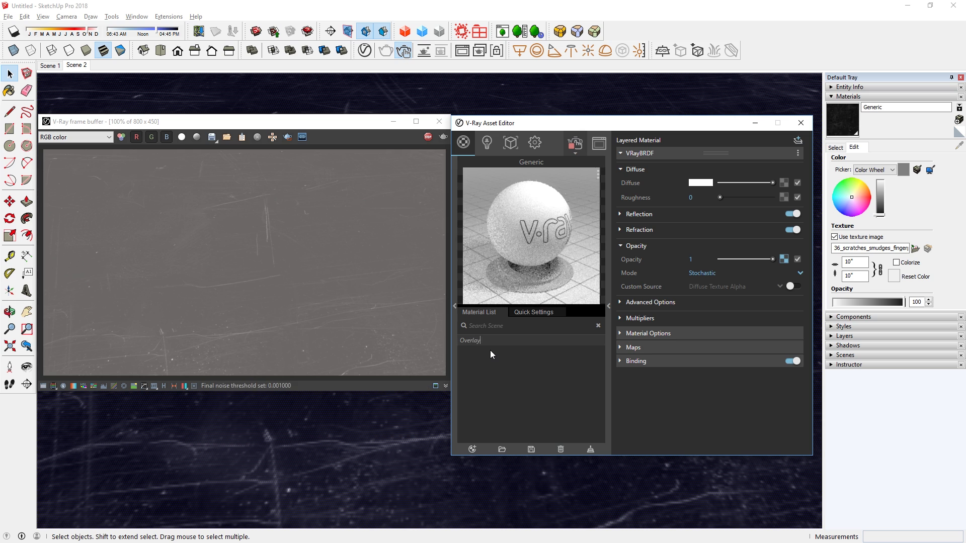
Step: Add Laminate_D02_120cm from the Wood & Laminate library to the scene's materials
{"action": "left_click", "coordinate": [454, 366]}
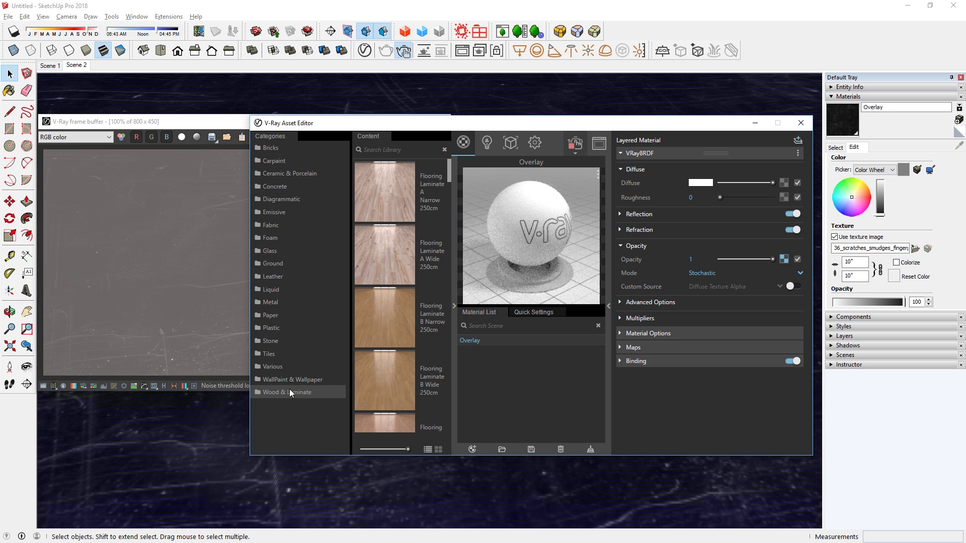
{"action": "left_click_drag", "start_coordinate": [448, 171], "coordinate": [452, 350]}
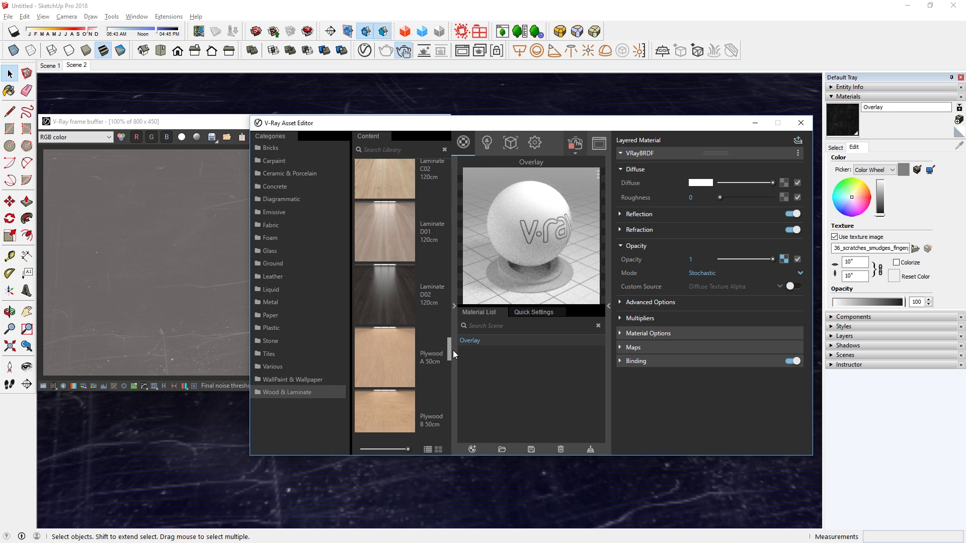
{"action": "left_click_drag", "start_coordinate": [397, 295], "coordinate": [525, 375]}
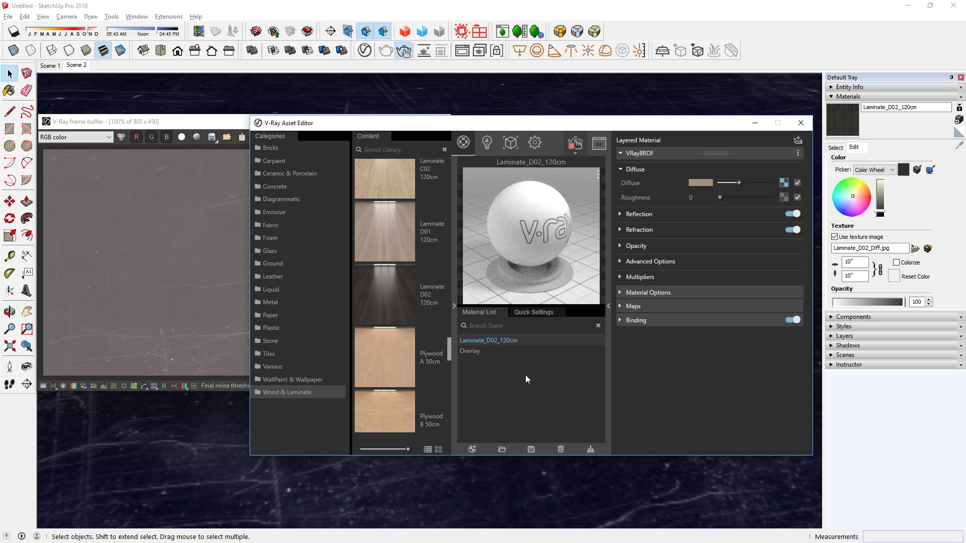
Step: Create a Blend material with a Laminate_D02_120cm base and paint it onto the floor
{"action": "left_click", "coordinate": [472, 449]}
{"action": "left_click", "coordinate": [480, 291]}
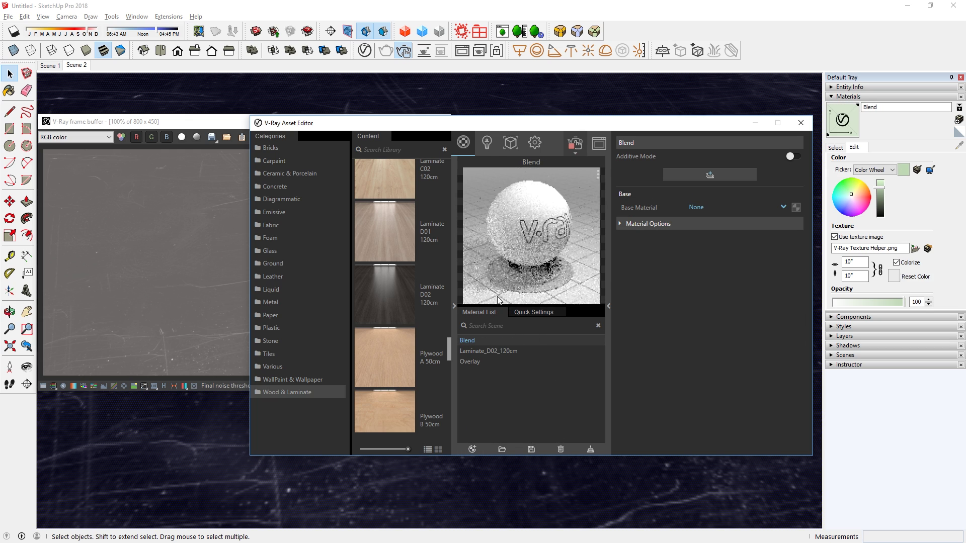
{"action": "left_click", "coordinate": [696, 208]}
{"action": "left_click", "coordinate": [720, 231]}
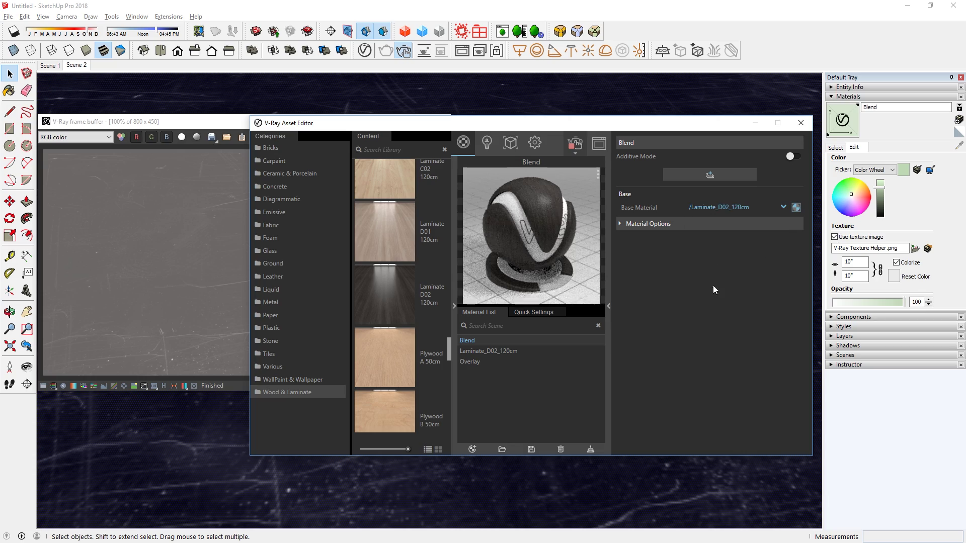
{"action": "key", "text": "b"}
{"action": "left_click", "coordinate": [377, 478]}
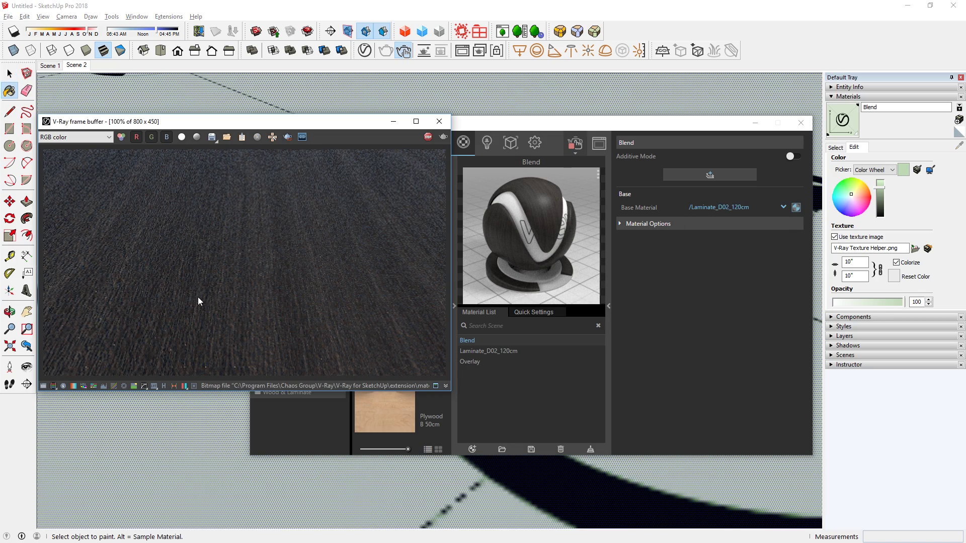
{"action": "key", "text": "Page_Up"}
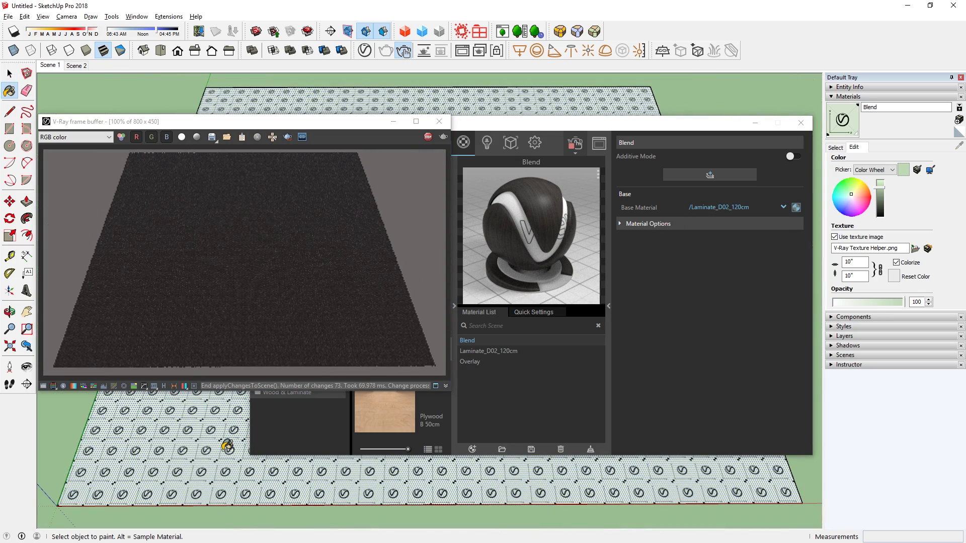
{"action": "key", "text": "space"}
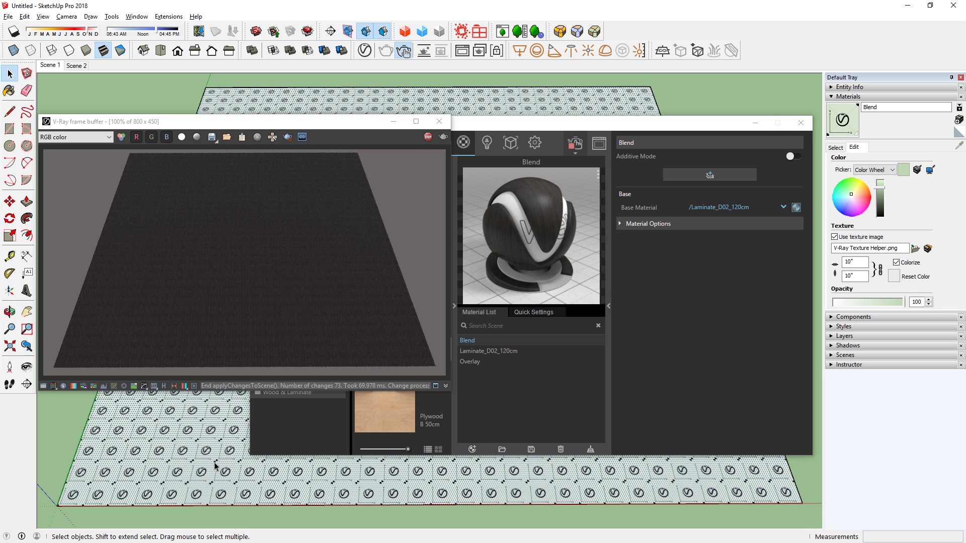
Step: Set the Blend material's texture size to 4'
{"action": "left_click", "coordinate": [855, 262]}
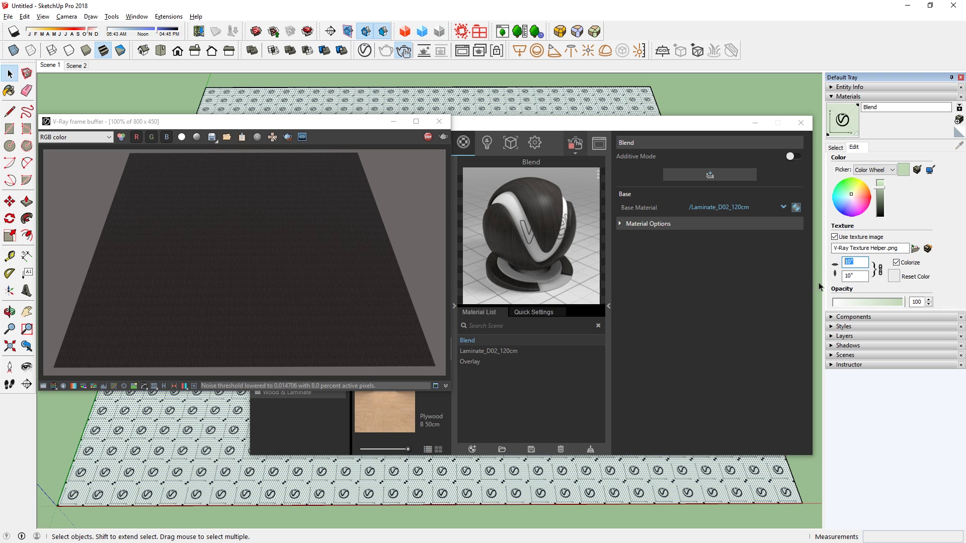
{"action": "type", "text": "4'"}
{"action": "key", "text": "Return"}
{"action": "key", "text": "Page_Down"}
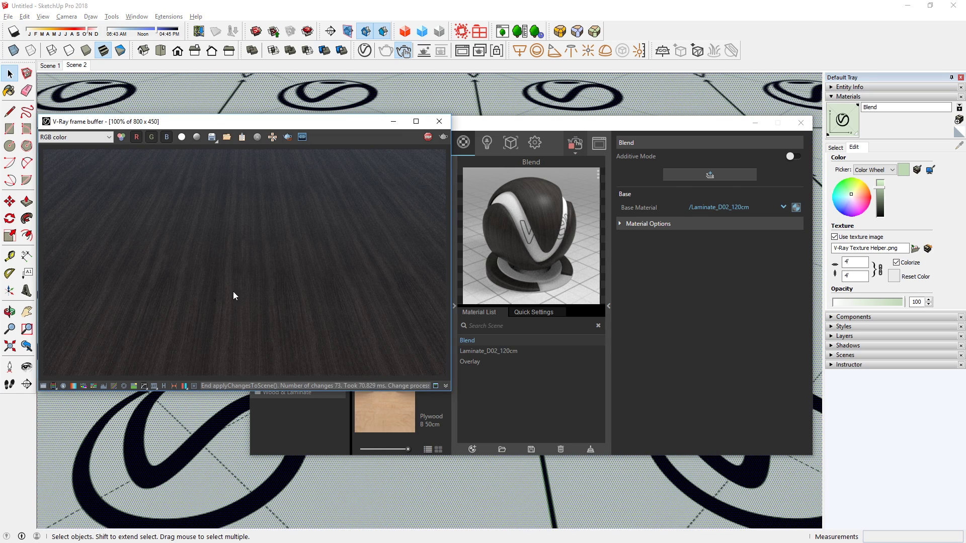
Step: Add a coat layer to the Blend material using Overlay as Coat 1
{"action": "left_click", "coordinate": [713, 176]}
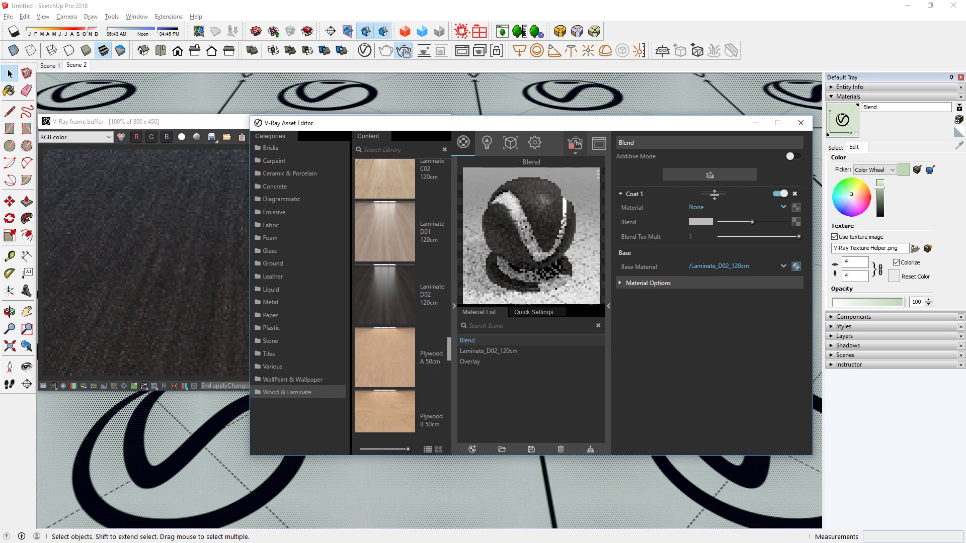
{"action": "left_click", "coordinate": [717, 207]}
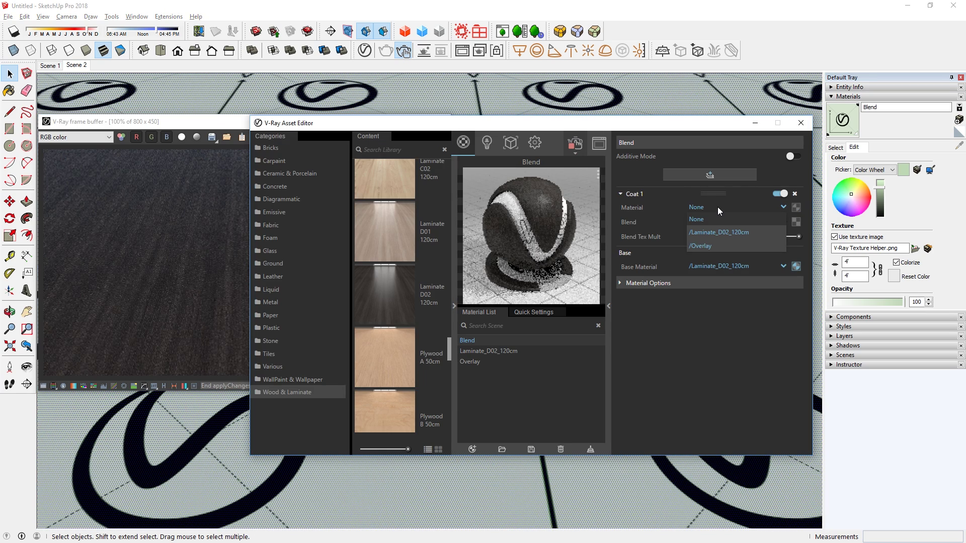
{"action": "left_click", "coordinate": [716, 246]}
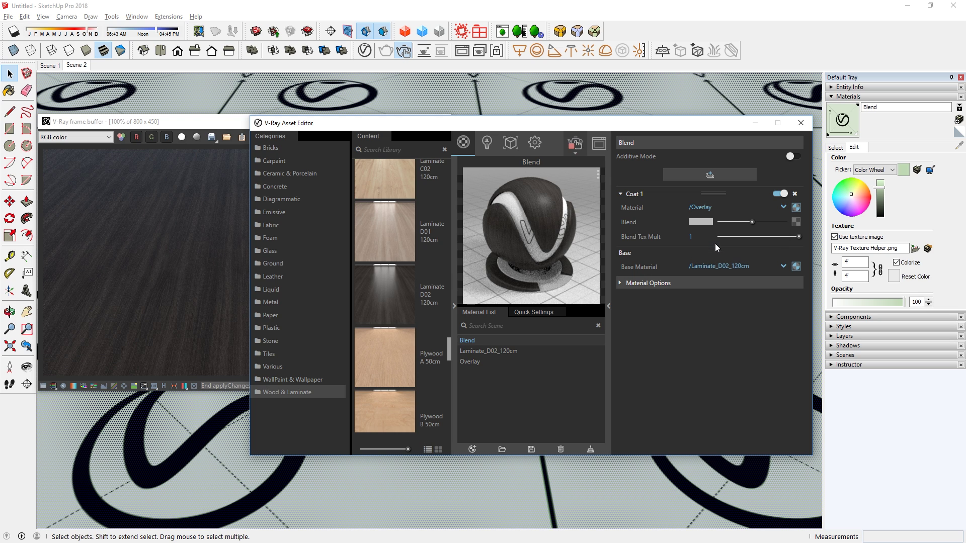
Step: Raise Coat 1's Overlay blend amount to full white so scratches cover the rendered floor
{"action": "left_click", "coordinate": [240, 270]}
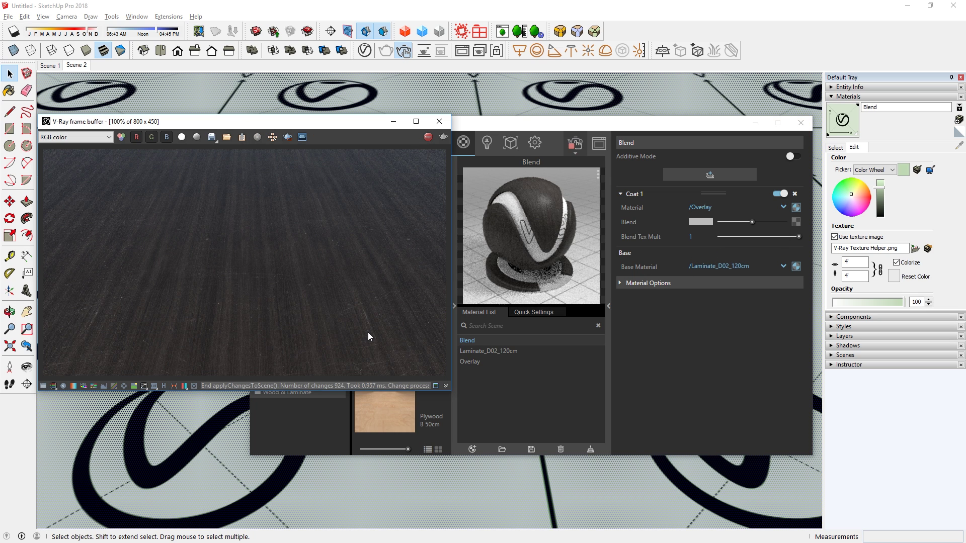
{"action": "left_click", "coordinate": [455, 408]}
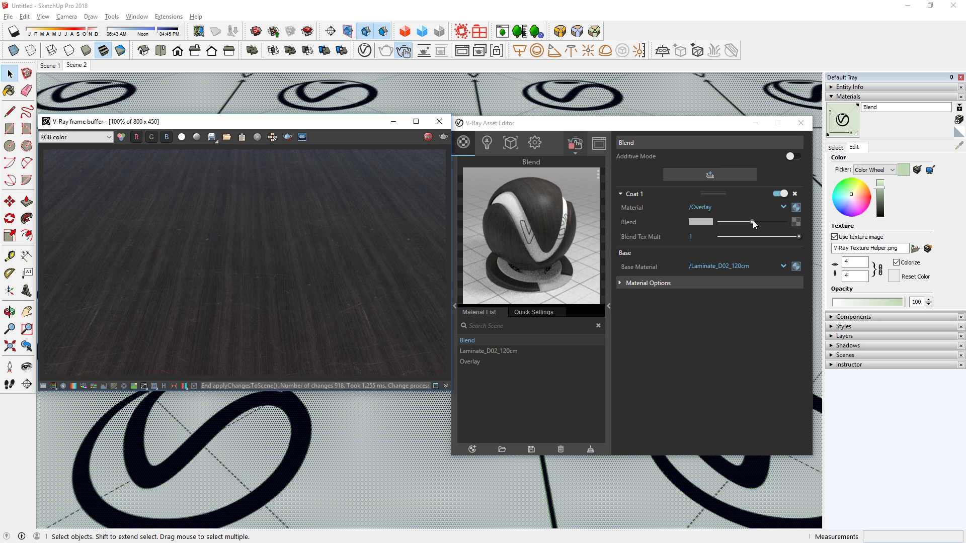
{"action": "left_click_drag", "start_coordinate": [752, 220], "coordinate": [799, 223]}
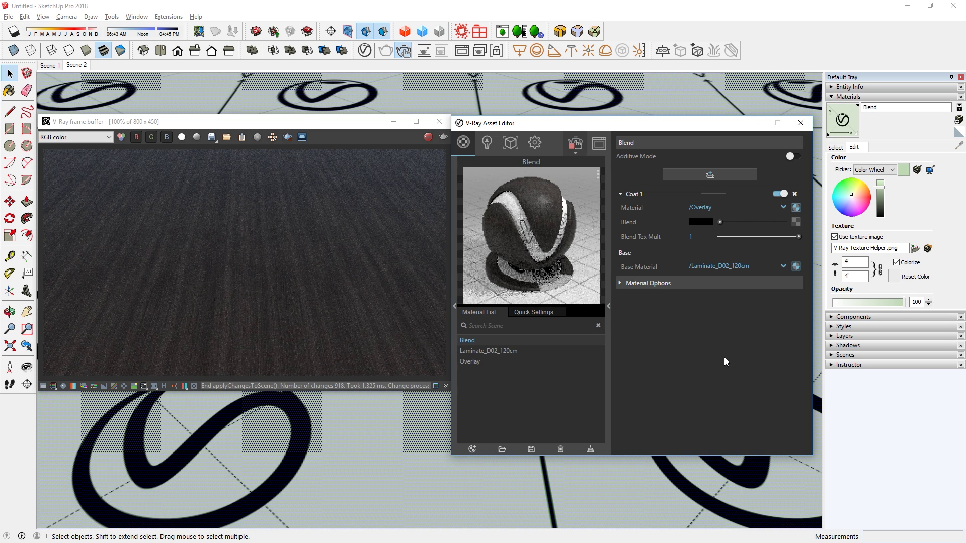
{"action": "left_click_drag", "start_coordinate": [724, 222], "coordinate": [784, 223]}
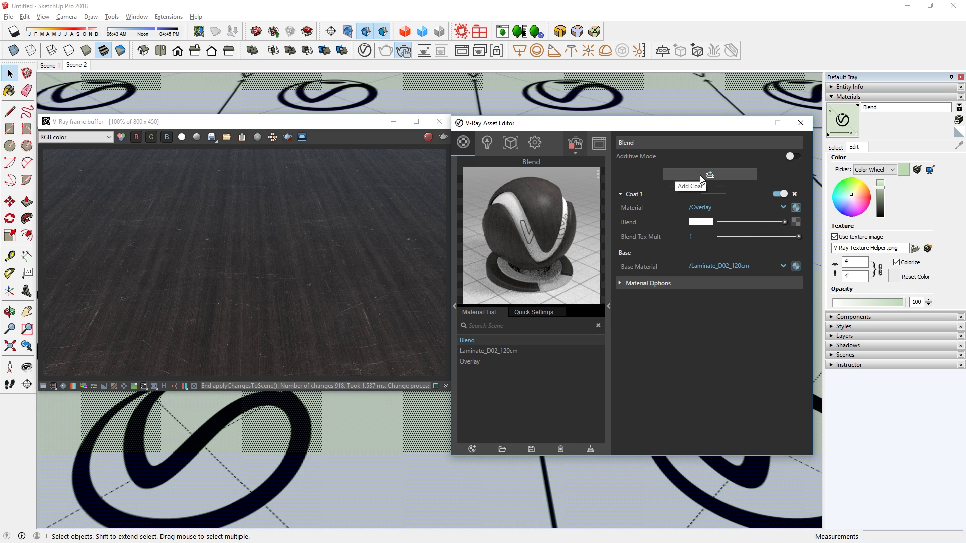
Step: Create a new Generic material with the 07_deposits bitmap as its opacity map
{"action": "left_click", "coordinate": [473, 448]}
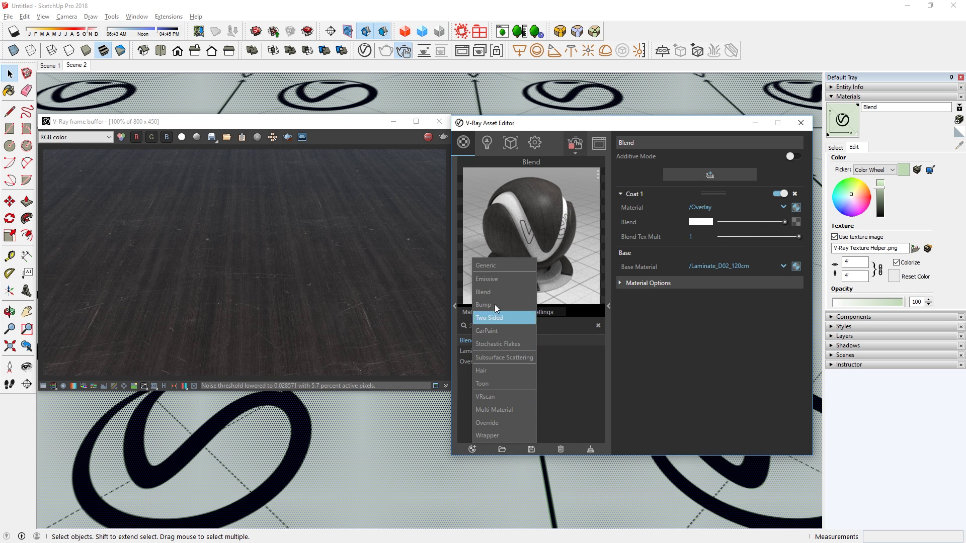
{"action": "left_click", "coordinate": [483, 265]}
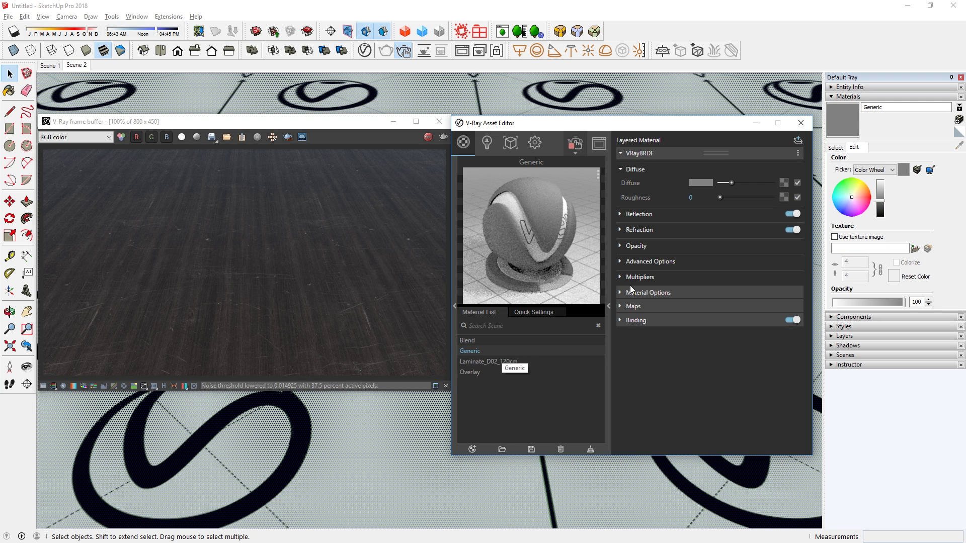
{"action": "left_click", "coordinate": [759, 246]}
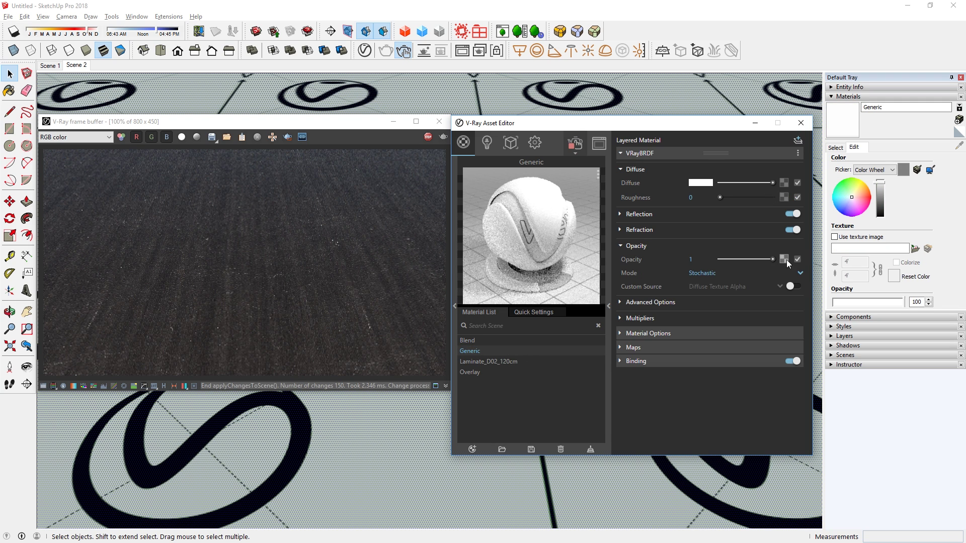
{"action": "left_click", "coordinate": [784, 260]}
{"action": "left_click", "coordinate": [551, 185]}
{"action": "double_click", "coordinate": [578, 234]}
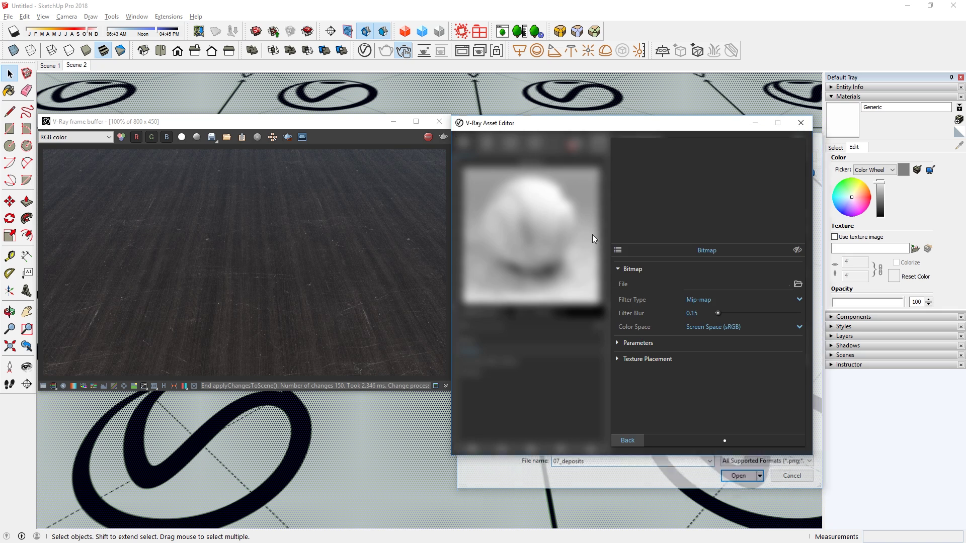
{"action": "left_click", "coordinate": [627, 440]}
Step: Rename the new material Overlay2 and return to the Blend material
{"action": "double_click", "coordinate": [504, 350]}
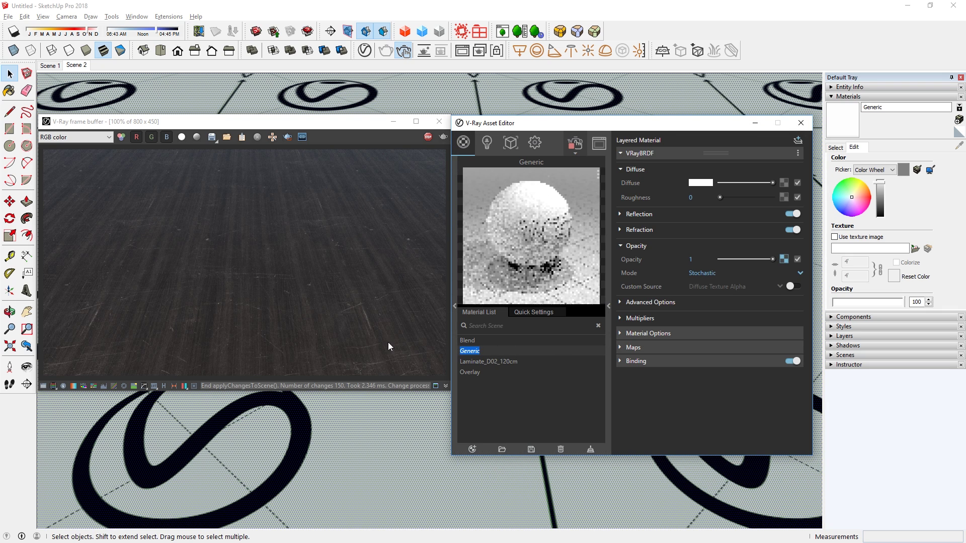
{"action": "type", "text": "Overlay2"}
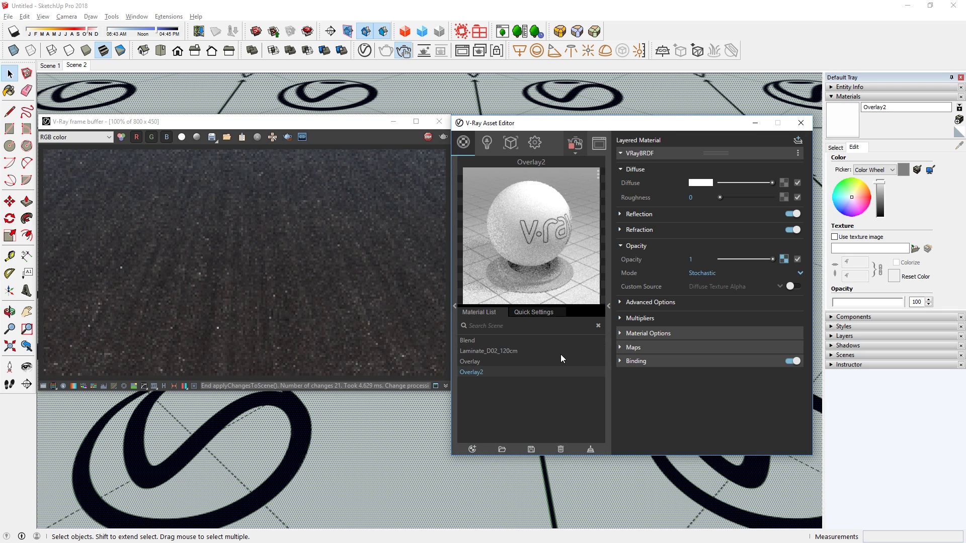
{"action": "left_click", "coordinate": [545, 340]}
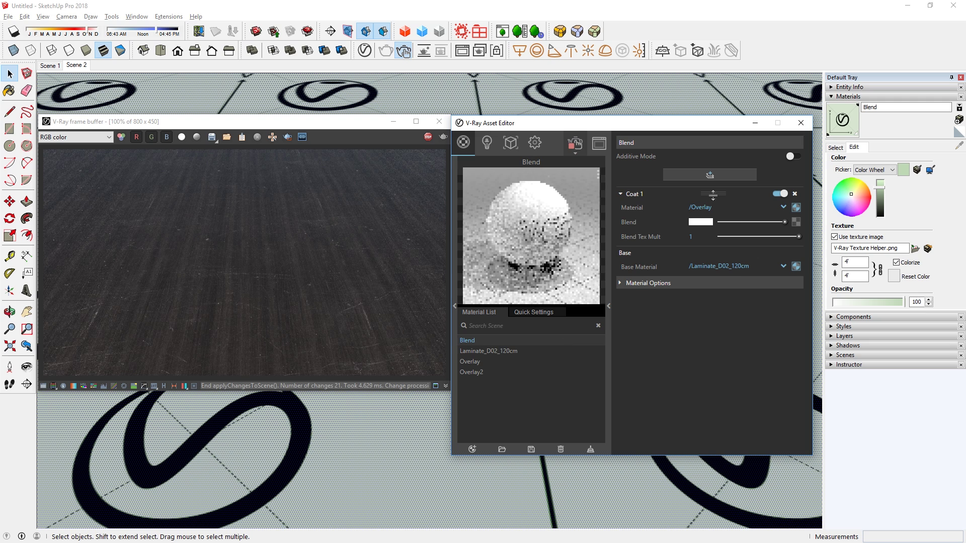
Step: Add Overlay2 as Coat 2 on the Blend material, toggling Coat 1 off and on to compare
{"action": "left_click", "coordinate": [695, 176]}
{"action": "left_click", "coordinate": [720, 206]}
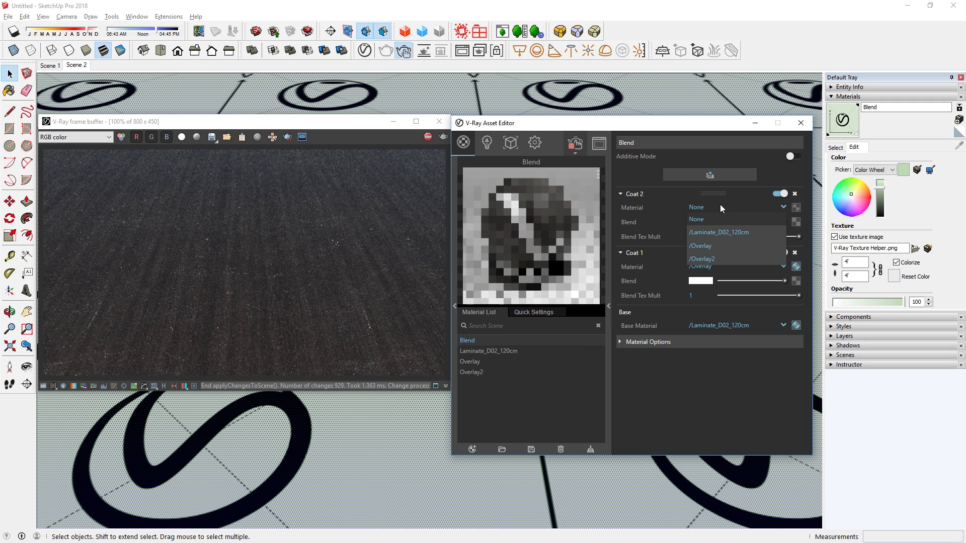
{"action": "left_click", "coordinate": [714, 257]}
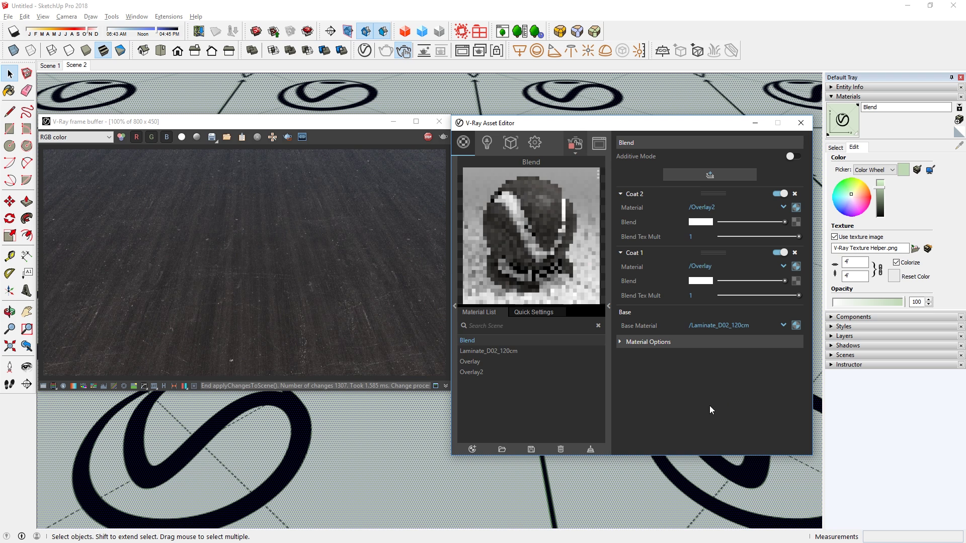
{"action": "left_click", "coordinate": [780, 254]}
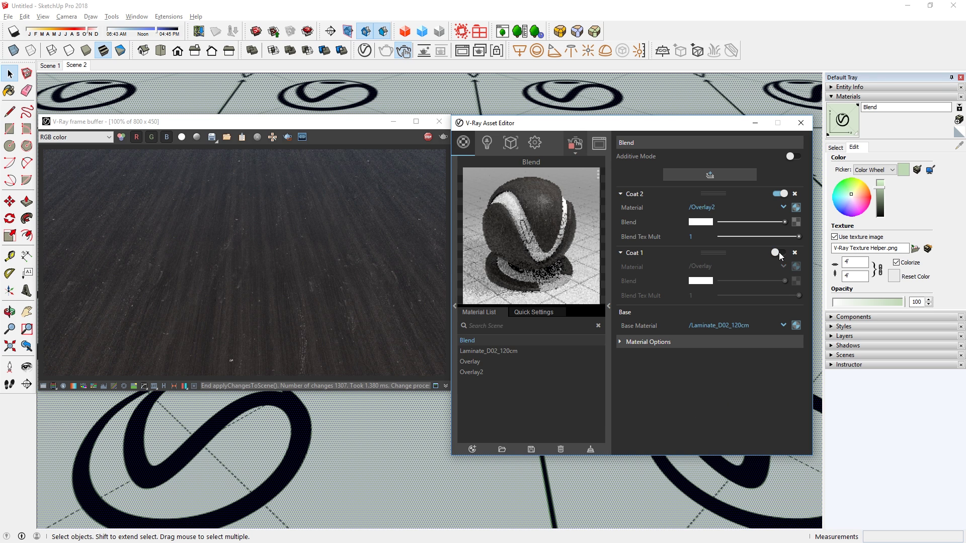
{"action": "left_click", "coordinate": [780, 254]}
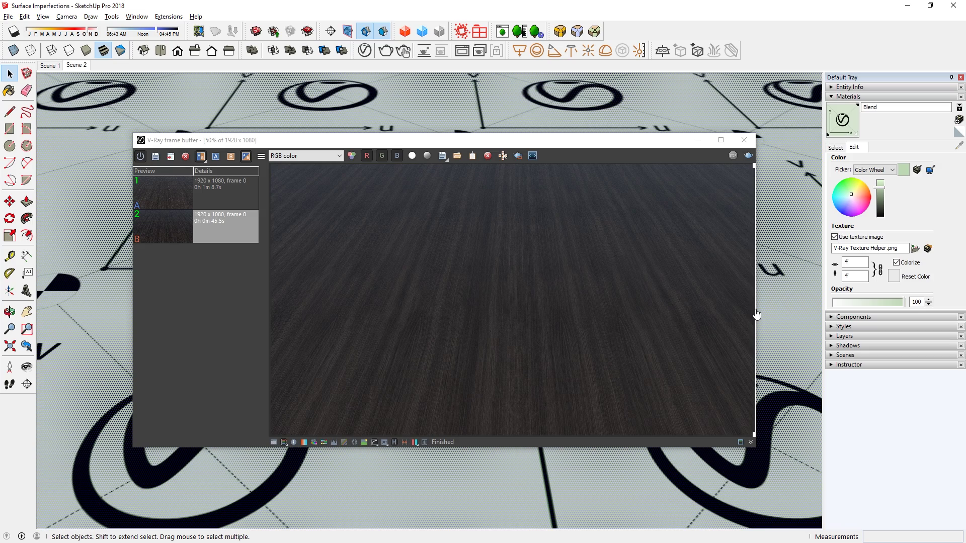
Step: Drag the frame buffer's A/B divider across to reveal the scratched floor render
{"action": "left_click_drag", "start_coordinate": [757, 315], "coordinate": [243, 348]}
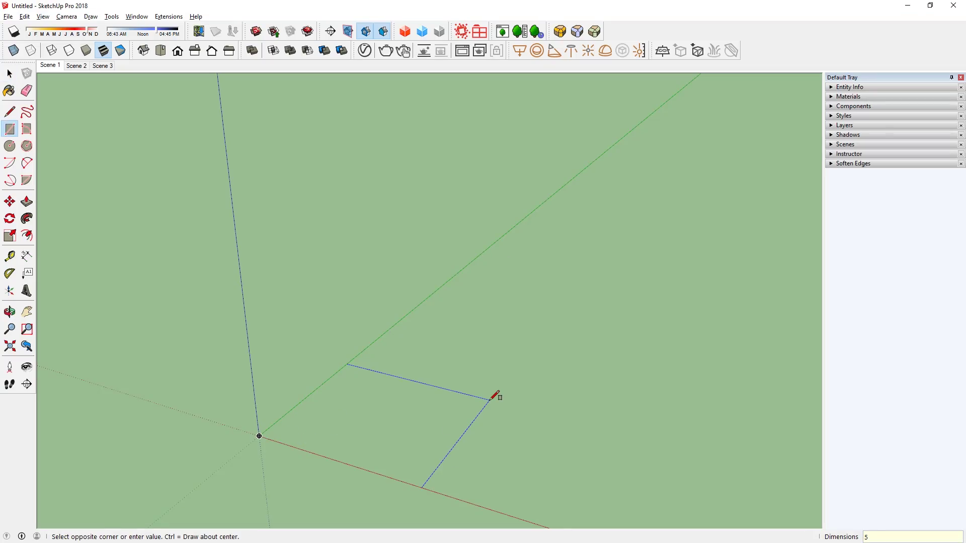
Step: Finish the 5' by 5' square and push/pull it up into a box
{"action": "type", "text": "',5'"}
{"action": "key", "text": "Return"}
{"action": "key", "text": "space"}
{"action": "key", "text": "p"}
{"action": "left_click_drag", "start_coordinate": [471, 401], "coordinate": [446, 283]}
{"action": "key", "text": "space"}
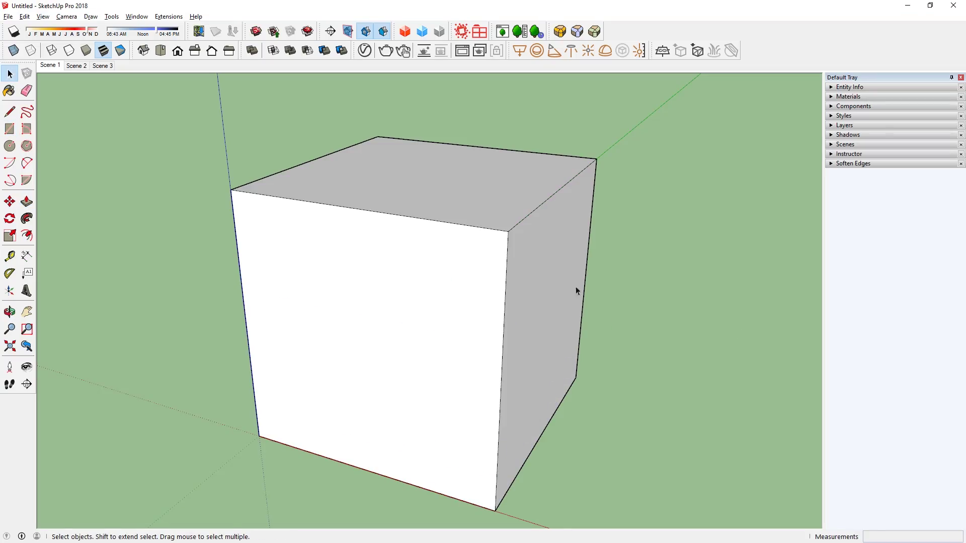
Step: Round all edges of the cube with Round Corner using a 2" offset
{"action": "double_click", "coordinate": [529, 219]}
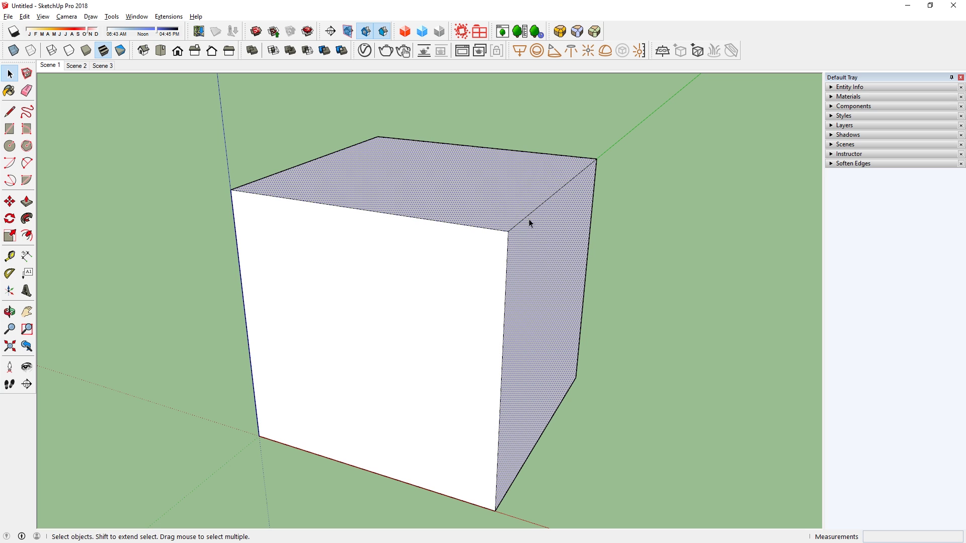
{"action": "triple_click", "coordinate": [438, 233]}
{"action": "key", "text": "ctrl+t"}
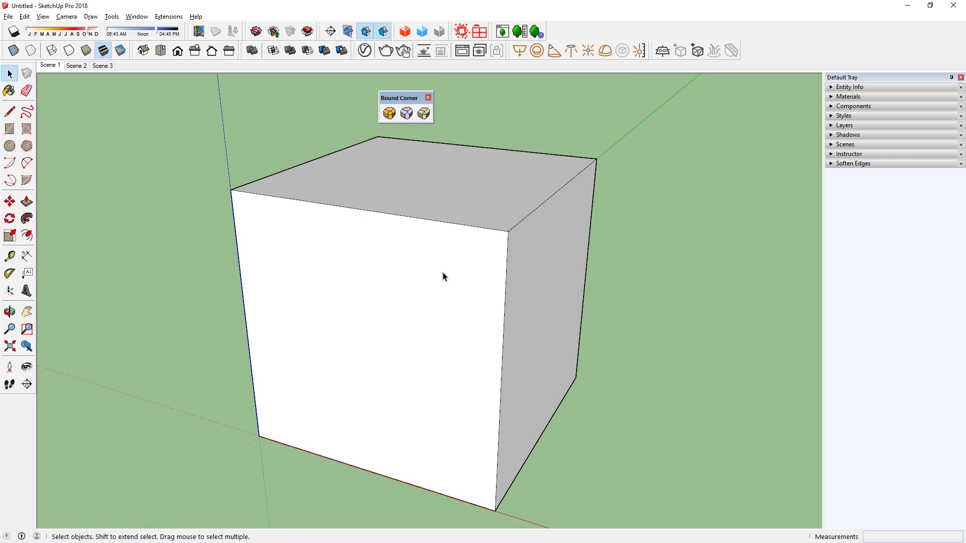
{"action": "left_click", "coordinate": [390, 214]}
{"action": "left_click", "coordinate": [389, 113]}
{"action": "left_click", "coordinate": [244, 91]}
{"action": "key", "text": "Return"}
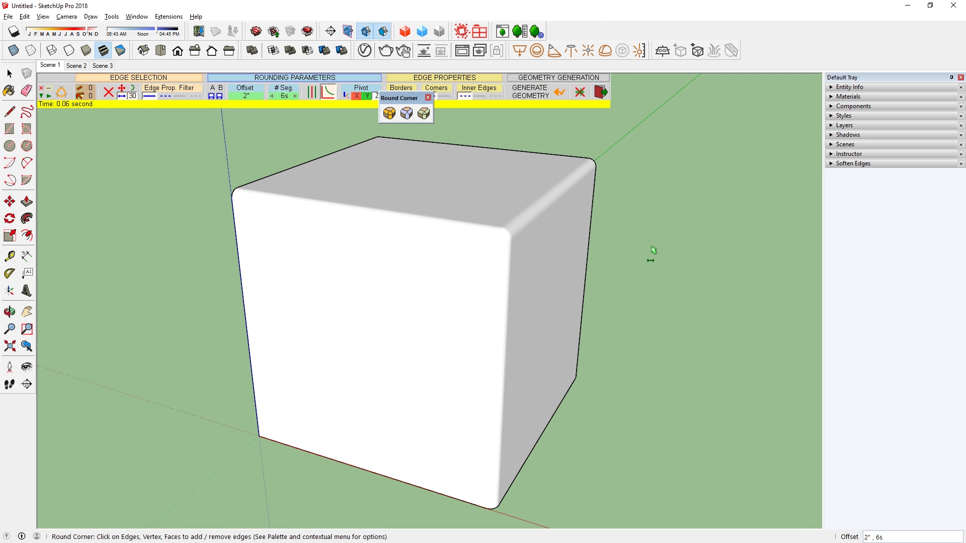
{"action": "key", "text": "Return"}
Step: Orbit around the rounded cube, then render the living room scene
{"action": "scroll", "coordinate": [511, 219], "scroll_direction": "up", "scroll_amount": 3}
{"action": "middle_click_drag", "start_coordinate": [512, 218], "coordinate": [479, 209]}
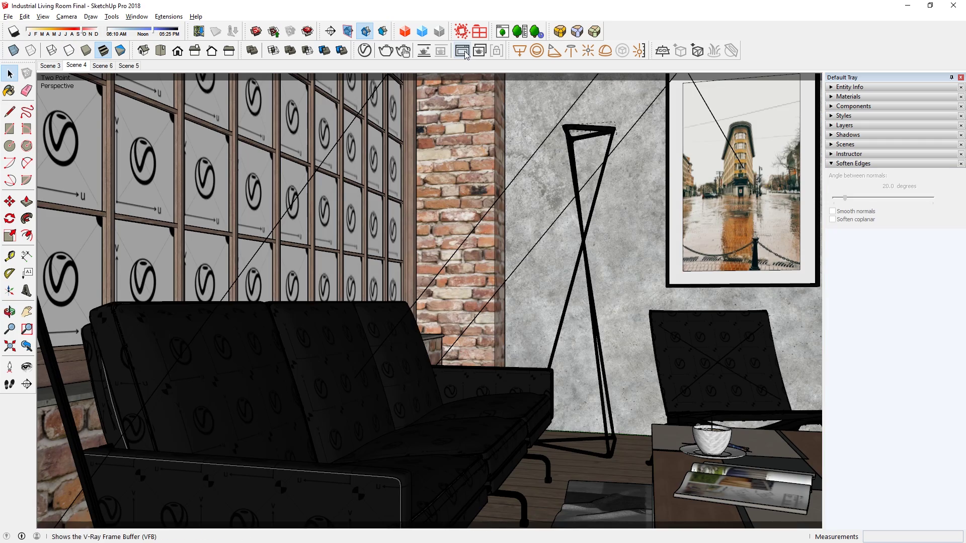
{"action": "left_click", "coordinate": [462, 51]}
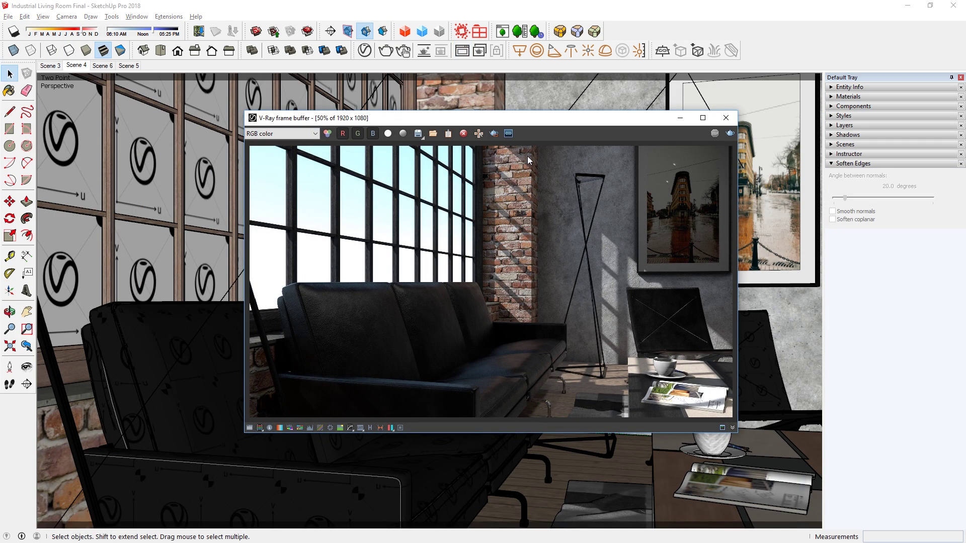
Step: Zoom the frame buffer on the sharp brick corner, then view the RoundCorner Extension Warehouse page
{"action": "scroll", "coordinate": [527, 157], "scroll_direction": "up", "scroll_amount": 3}
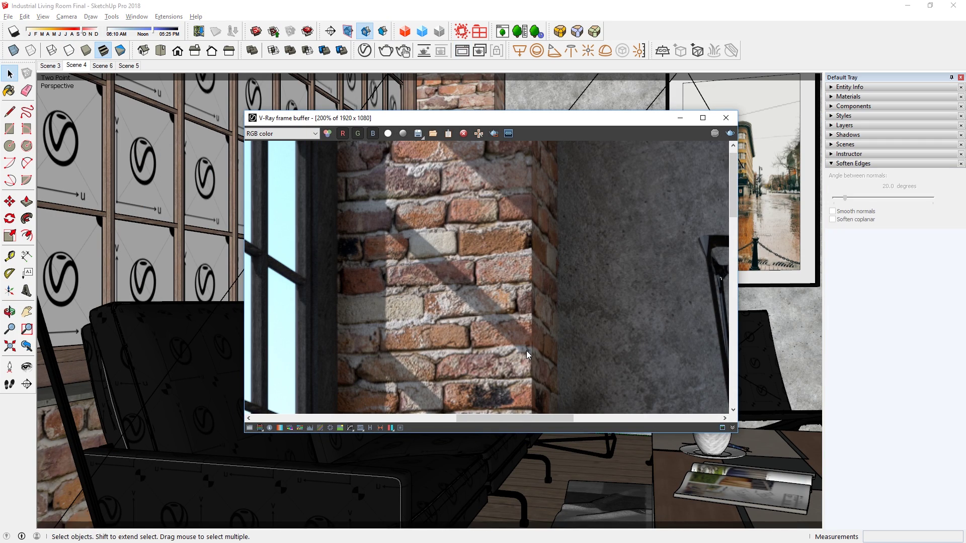
{"action": "scroll", "coordinate": [523, 255], "scroll_direction": "down", "scroll_amount": 2}
{"action": "scroll", "coordinate": [523, 333], "scroll_direction": "down", "scroll_amount": 1}
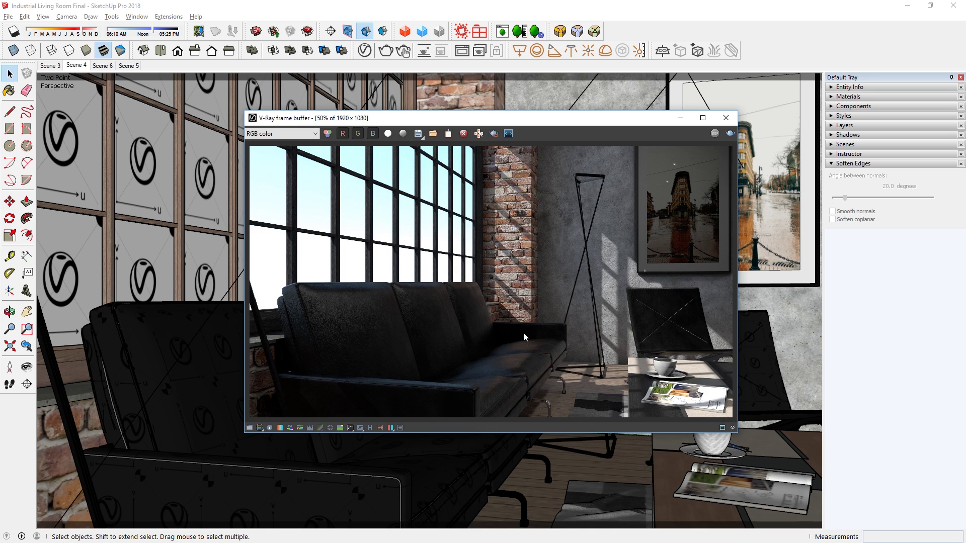
{"action": "scroll", "coordinate": [530, 314], "scroll_direction": "up", "scroll_amount": 2}
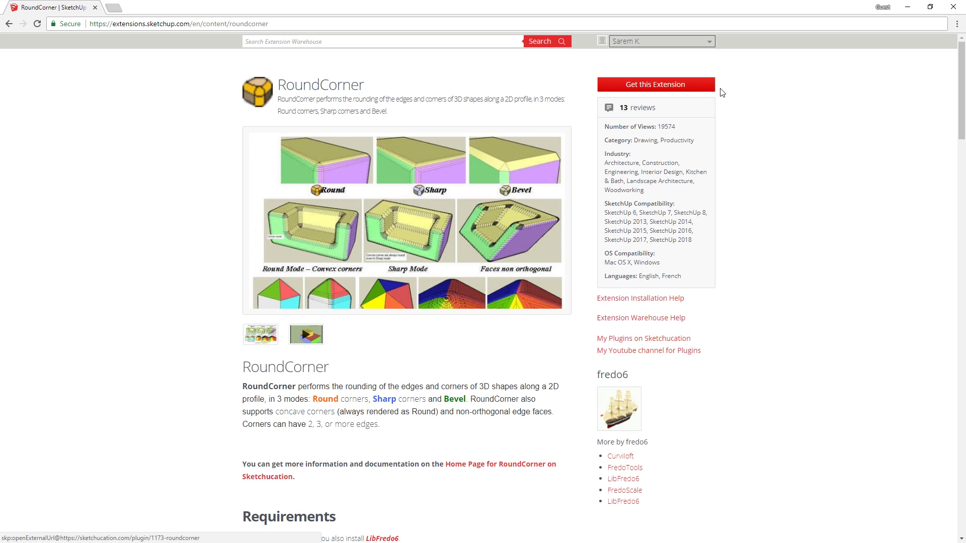
{"action": "left_click", "coordinate": [295, 24]}
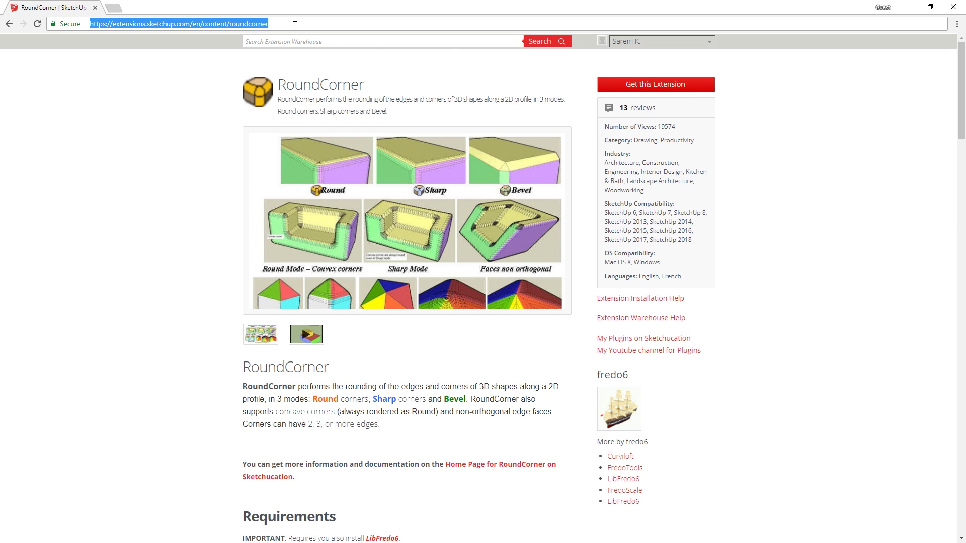
{"action": "left_click", "coordinate": [922, 195]}
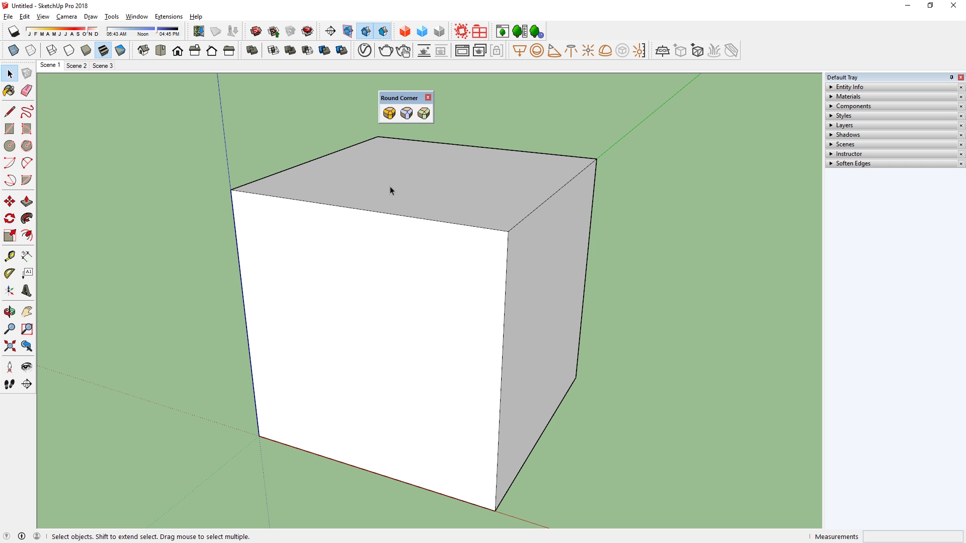
Step: Select the cube's top front, front vertical and top right edges
{"action": "left_click", "coordinate": [391, 217]}
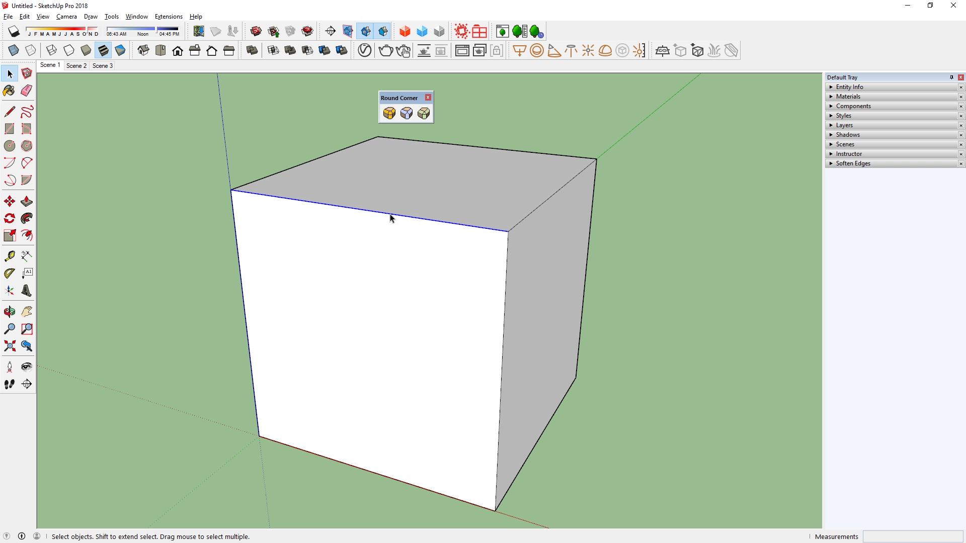
{"action": "left_click", "coordinate": [508, 247], "text": "shift"}
{"action": "left_click", "coordinate": [517, 223], "text": "shift"}
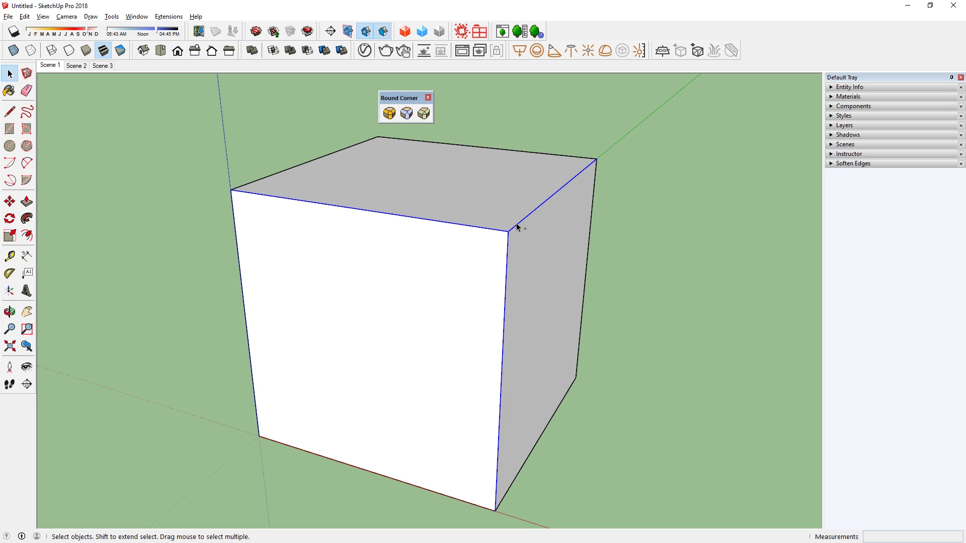
Step: Round the selected edges with the RoundCorner Round tool at a 2" offset
{"action": "left_click", "coordinate": [397, 117]}
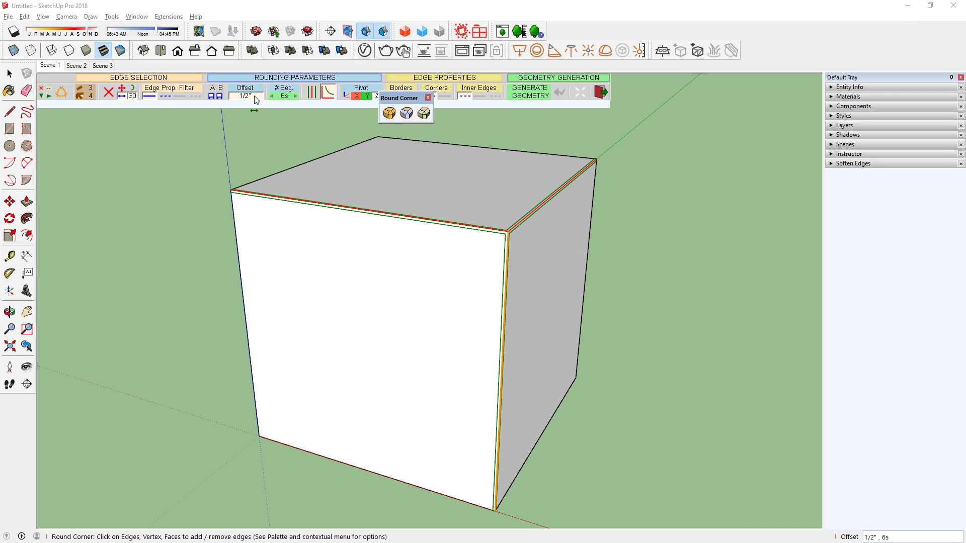
{"action": "left_click", "coordinate": [375, 263]}
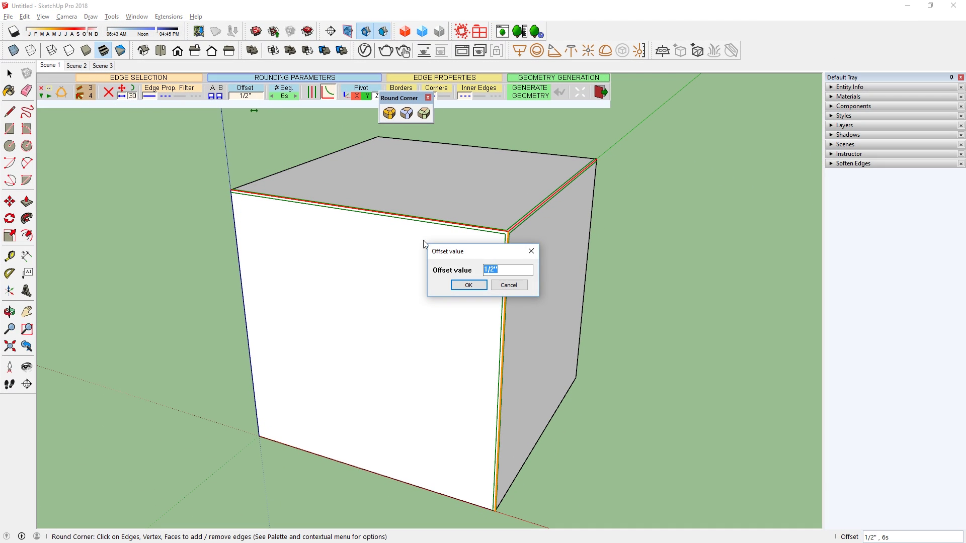
{"action": "left_click", "coordinate": [504, 267]}
{"action": "double_click", "coordinate": [490, 269]}
{"action": "type", "text": "2\""}
{"action": "left_click", "coordinate": [468, 284]}
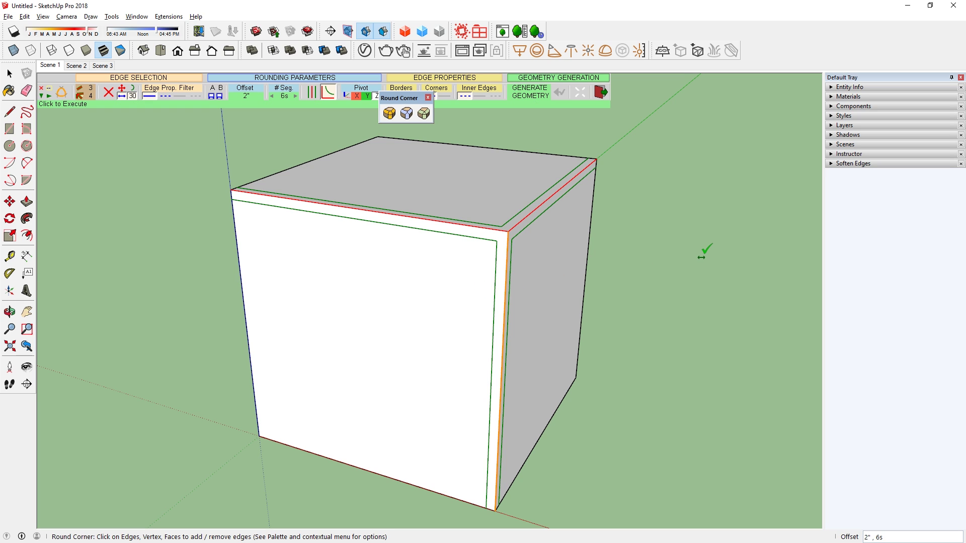
{"action": "left_click", "coordinate": [705, 250]}
{"action": "key", "text": "space"}
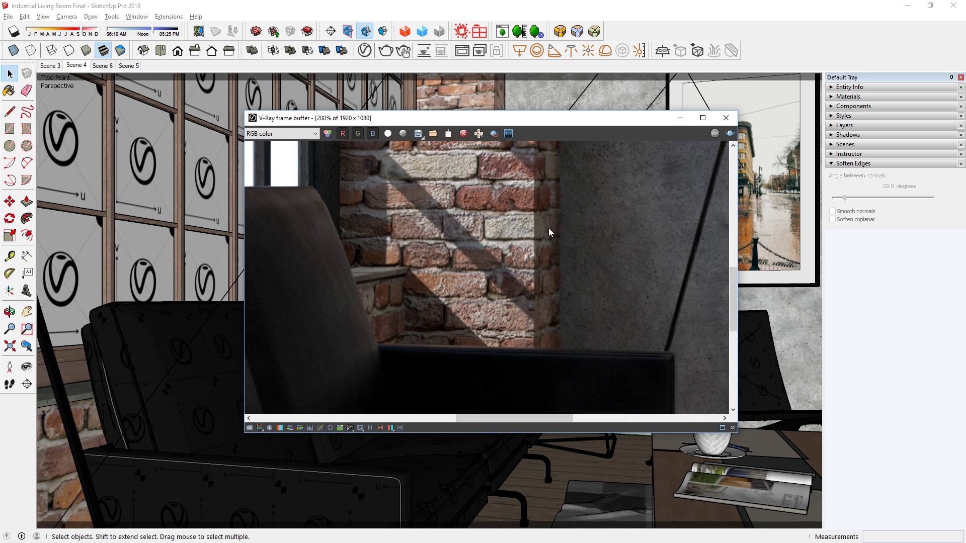
Step: Hide the frame buffer, enter the brick column group and orbit to its corner
{"action": "scroll", "coordinate": [548, 244], "scroll_direction": "down", "scroll_amount": 3}
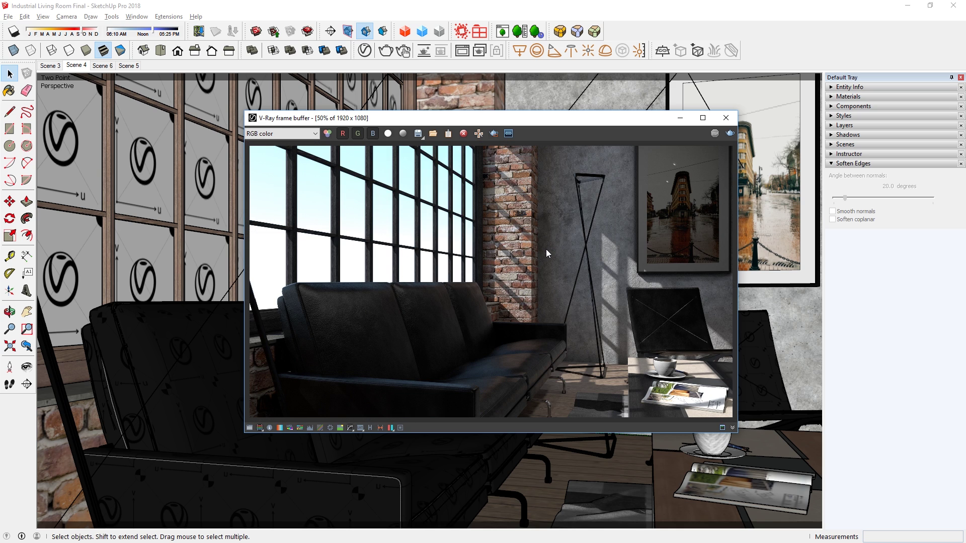
{"action": "left_click", "coordinate": [680, 118]}
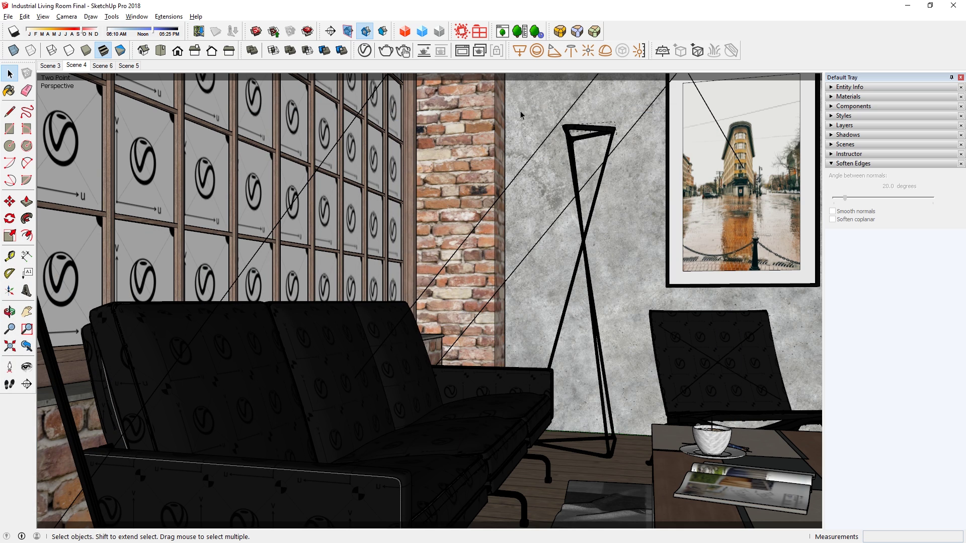
{"action": "left_click", "coordinate": [495, 107]}
{"action": "double_click", "coordinate": [496, 108]}
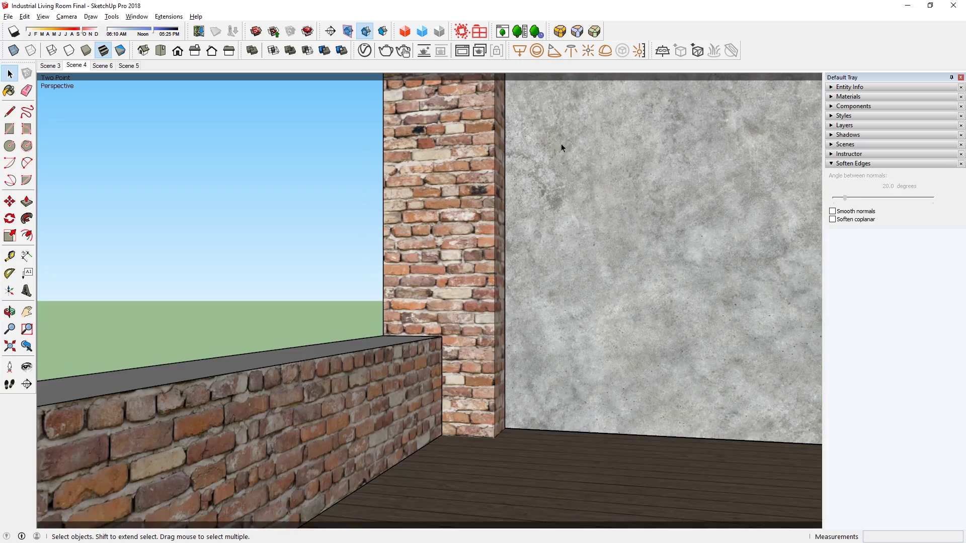
{"action": "double_click", "coordinate": [502, 159]}
{"action": "middle_click_drag", "start_coordinate": [521, 160], "coordinate": [417, 280]}
{"action": "scroll", "coordinate": [418, 280], "scroll_direction": "down", "scroll_amount": 2}
{"action": "scroll", "coordinate": [418, 224], "scroll_direction": "up", "scroll_amount": 6}
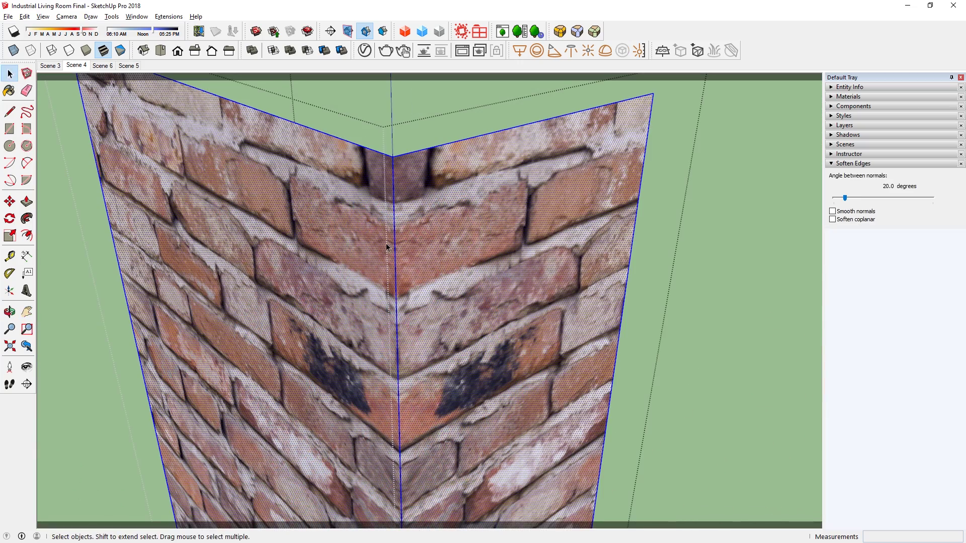
{"action": "middle_click_drag", "start_coordinate": [417, 224], "coordinate": [435, 223], "text": "shift"}
Step: Round the column's vertical corner edge with RoundCorner at a 1/2" offset
{"action": "left_click", "coordinate": [420, 207]}
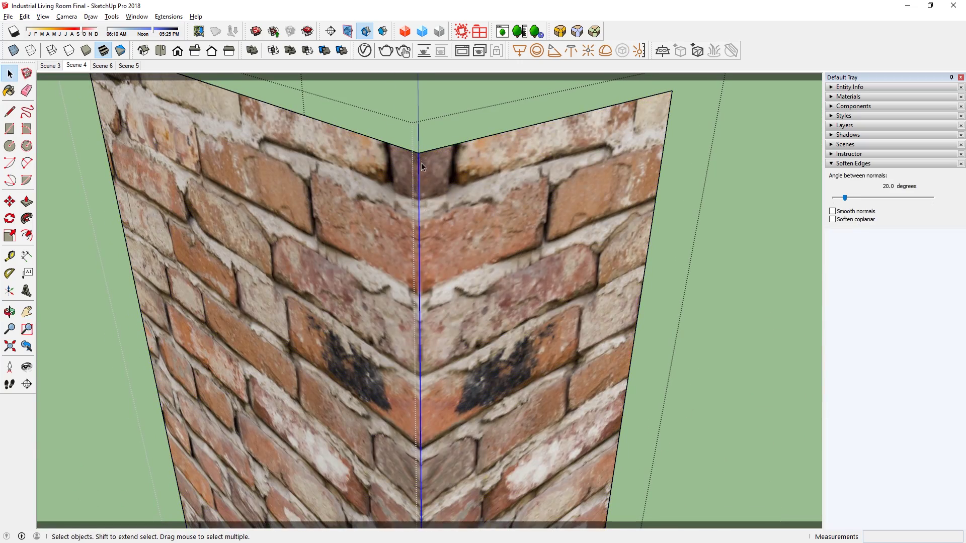
{"action": "left_click", "coordinate": [560, 31]}
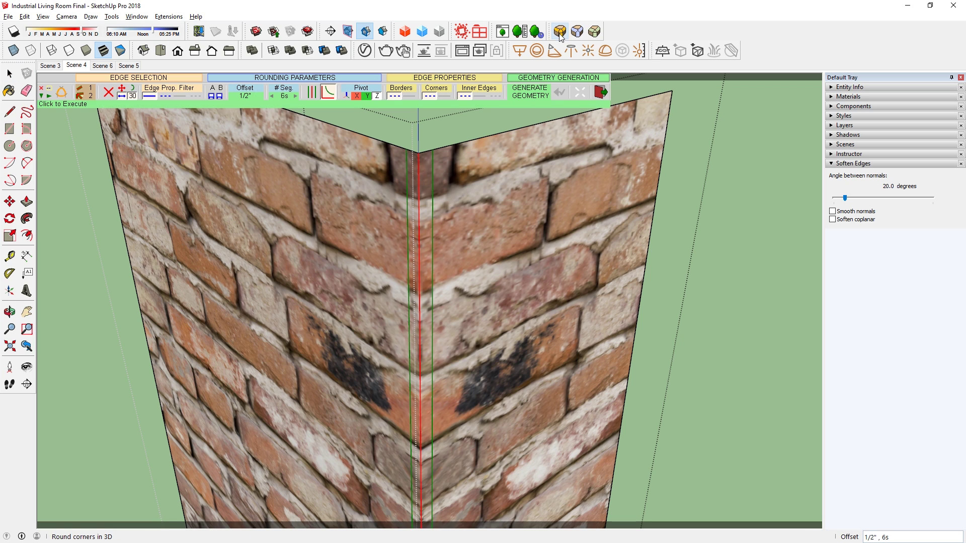
{"action": "left_click", "coordinate": [249, 94]}
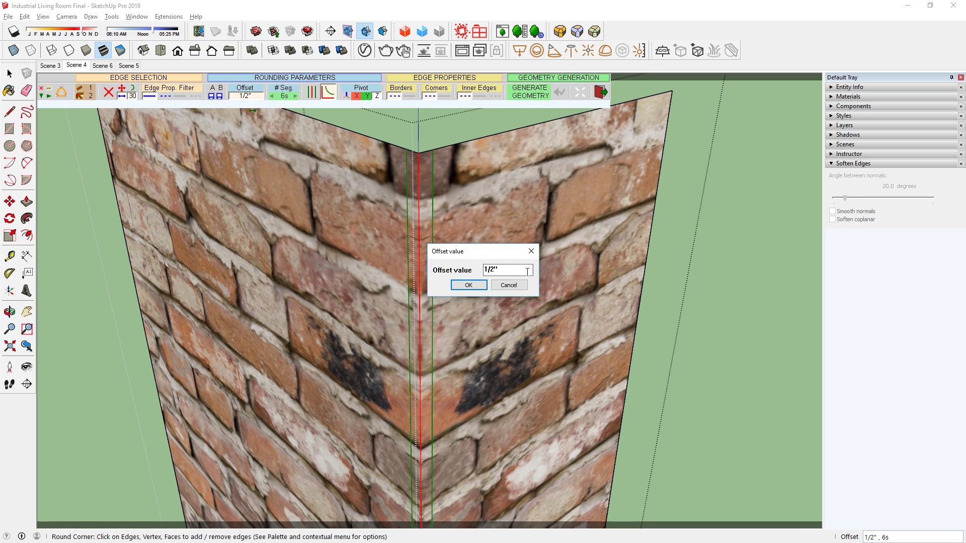
{"action": "left_click", "coordinate": [473, 285]}
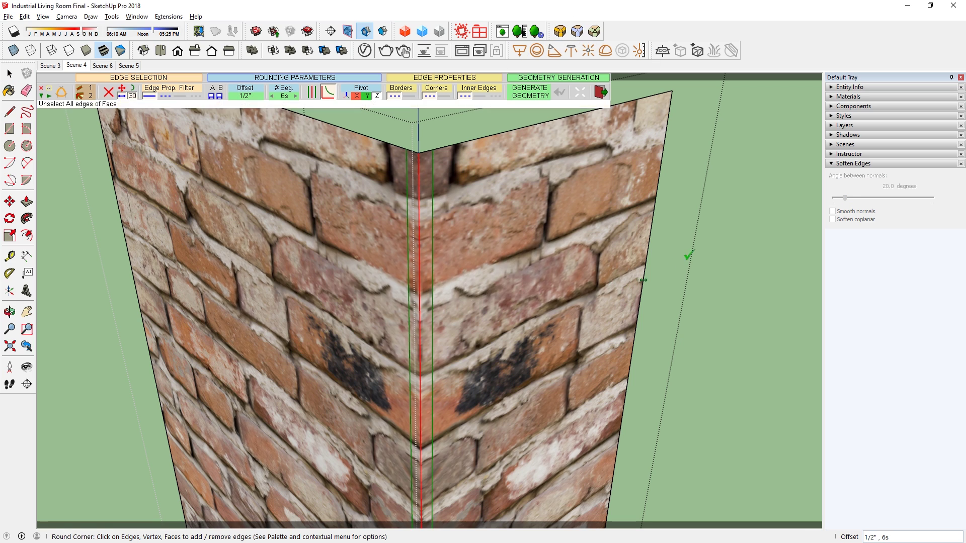
{"action": "left_click", "coordinate": [753, 225]}
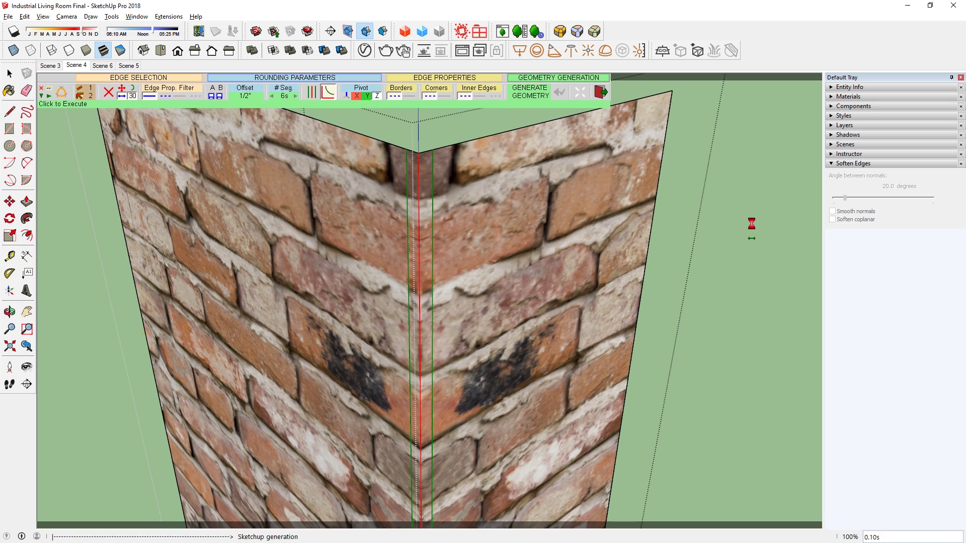
{"action": "key", "text": "space"}
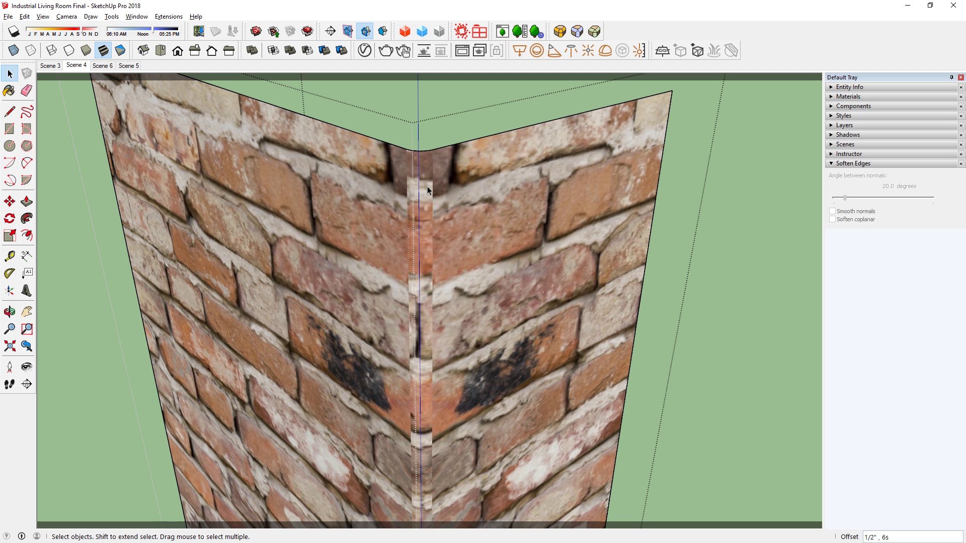
Step: Group all the connected brick wall faces
{"action": "triple_click", "coordinate": [427, 189]}
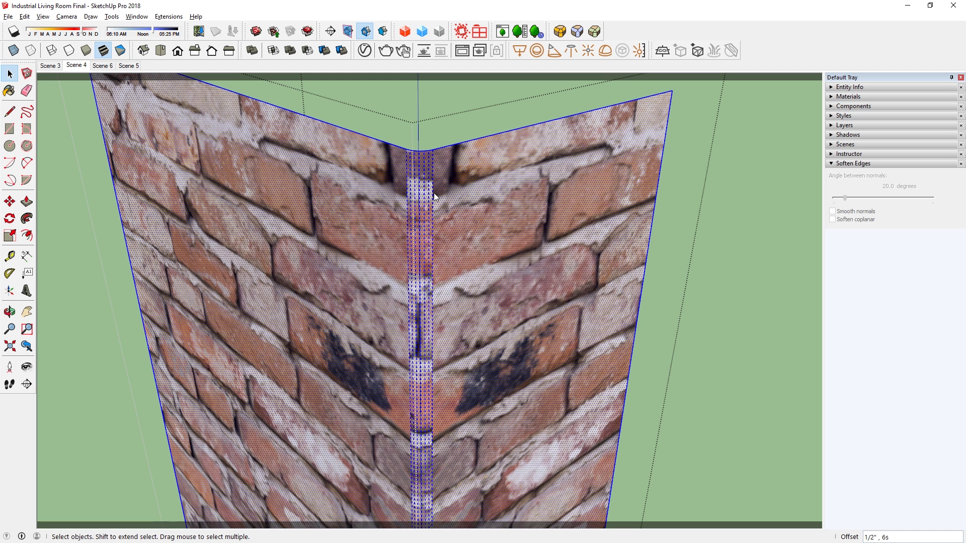
{"action": "right_click", "coordinate": [436, 195]}
{"action": "left_click", "coordinate": [473, 280]}
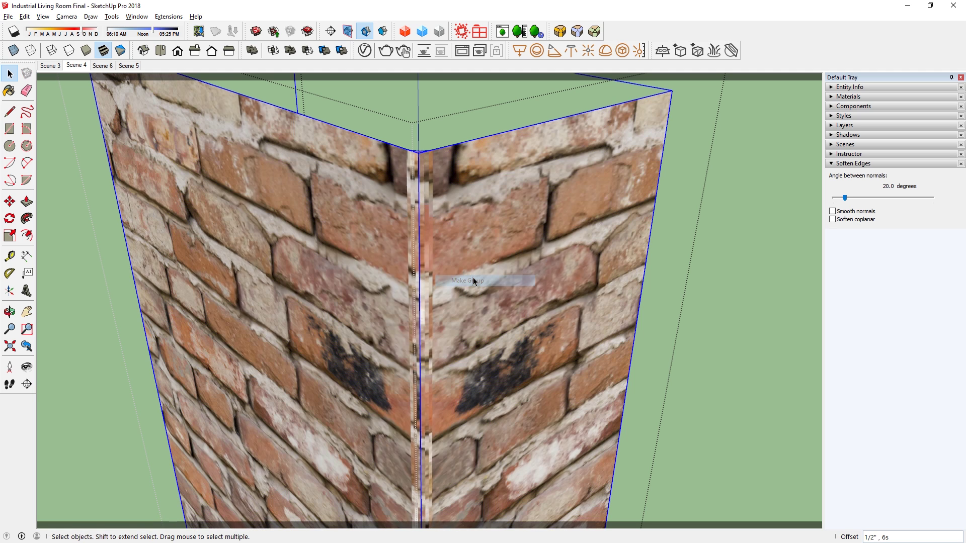
Step: Apply V-Ray Tri-Planar (World) projection to the brick group, then switch to Scene 6
{"action": "right_click", "coordinate": [483, 244]}
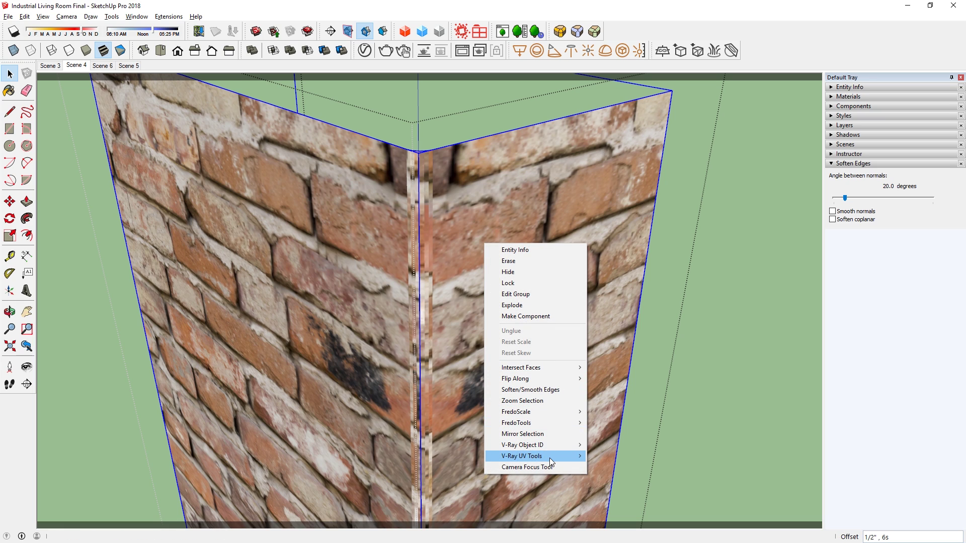
{"action": "mouse_move", "coordinate": [549, 458]}
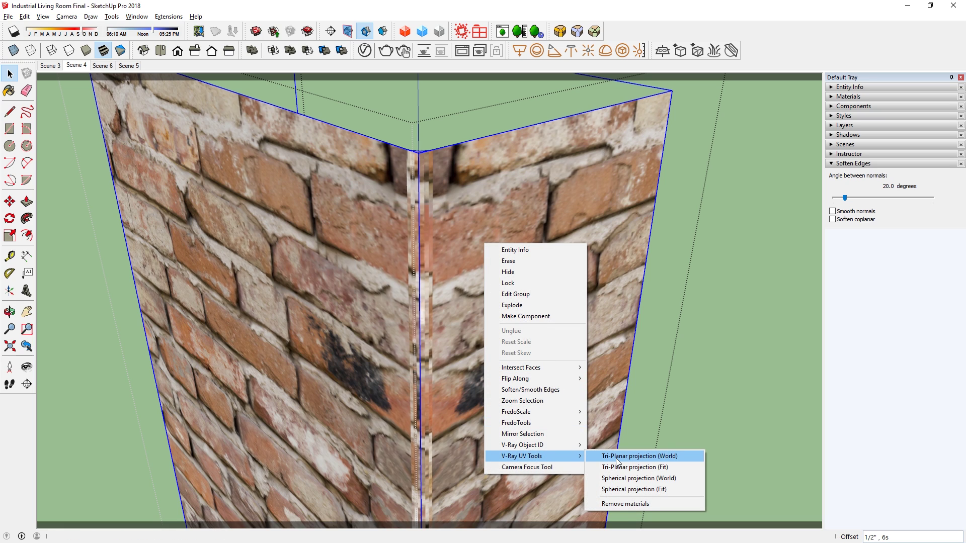
{"action": "left_click", "coordinate": [617, 457]}
{"action": "key", "text": "Page_Down"}
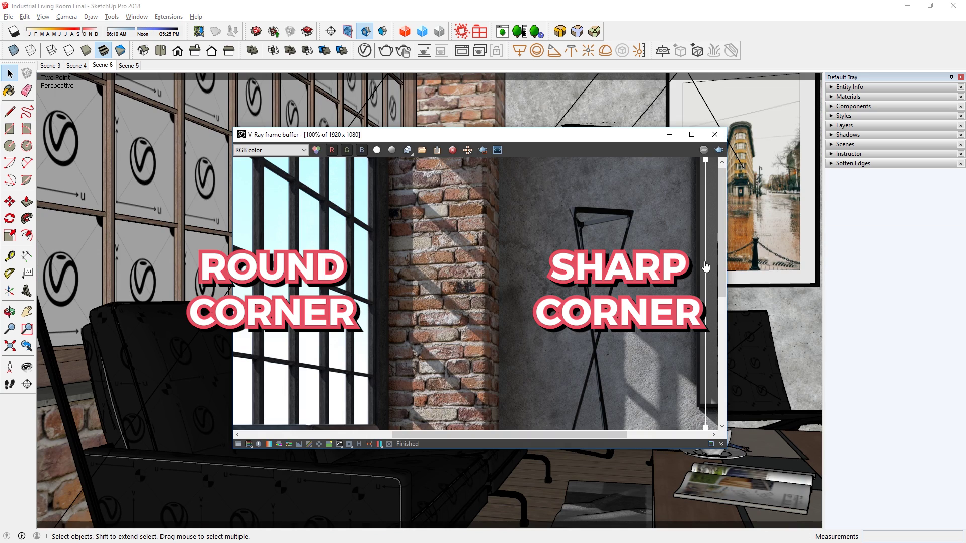
{"action": "left_click_drag", "start_coordinate": [704, 290], "coordinate": [445, 291]}
{"action": "scroll", "coordinate": [445, 290], "scroll_direction": "up", "scroll_amount": 1}
{"action": "mouse_move", "coordinate": [694, 291]}
{"action": "left_mouse_down"}
{"action": "mouse_move", "coordinate": [495, 291]}
{"action": "mouse_move", "coordinate": [702, 285]}
{"action": "left_mouse_up"}
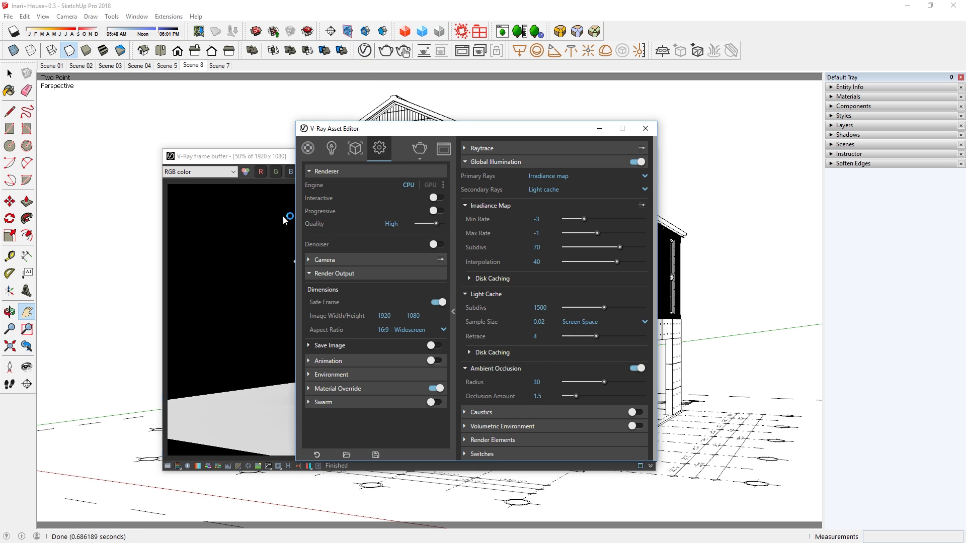
{"action": "left_click", "coordinate": [287, 215]}
{"action": "left_click_drag", "start_coordinate": [286, 281], "coordinate": [571, 358]}
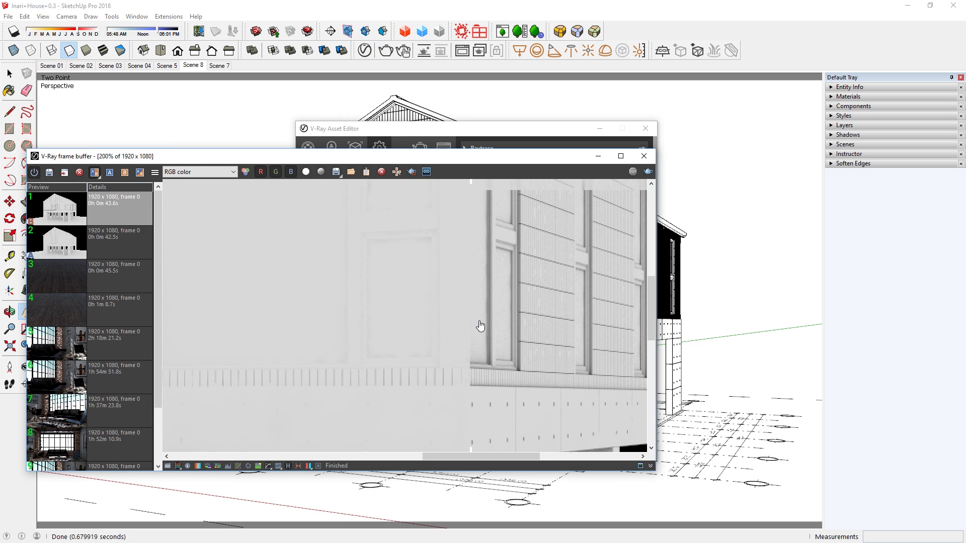
{"action": "left_click_drag", "start_coordinate": [480, 326], "coordinate": [221, 338]}
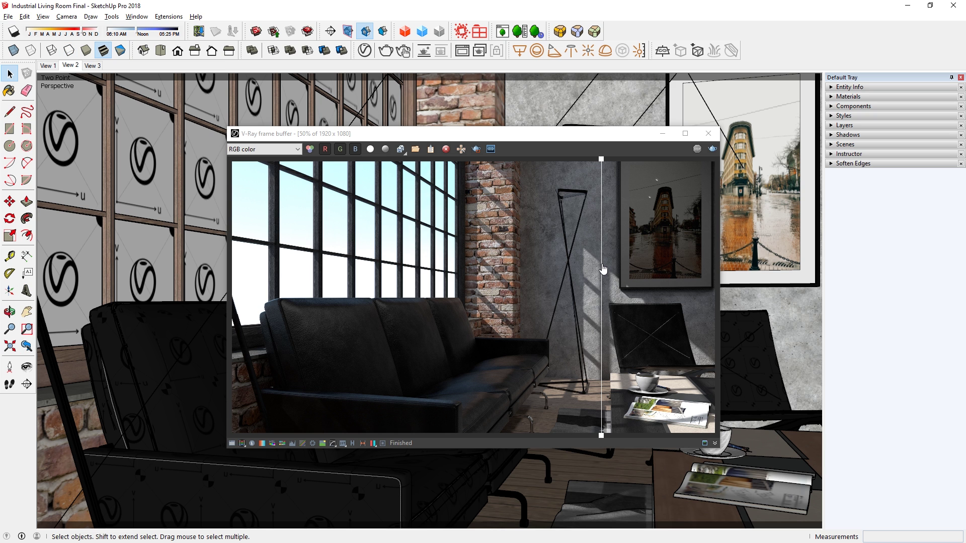
{"action": "left_click_drag", "start_coordinate": [603, 270], "coordinate": [315, 359]}
{"action": "scroll", "coordinate": [619, 307], "scroll_direction": "up", "scroll_amount": 2}
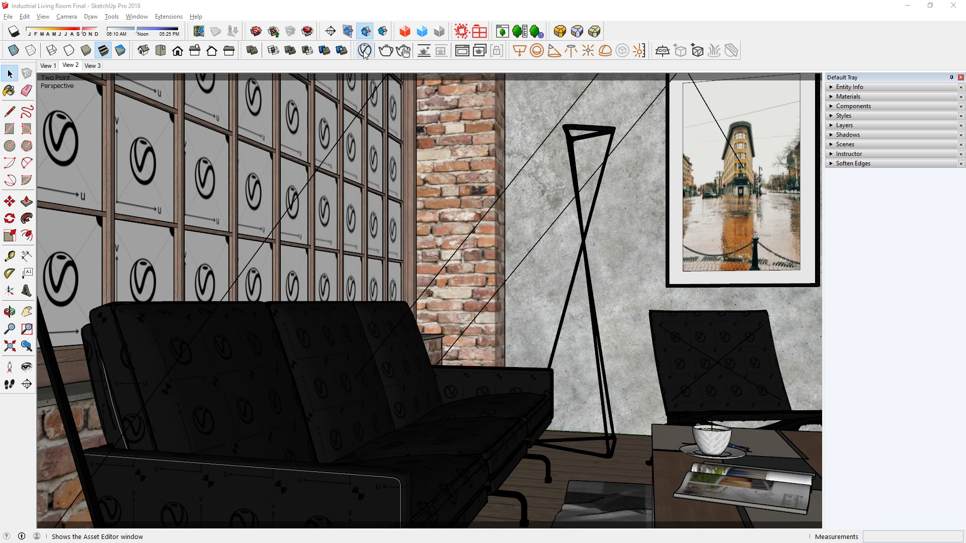
{"action": "left_click", "coordinate": [365, 51]}
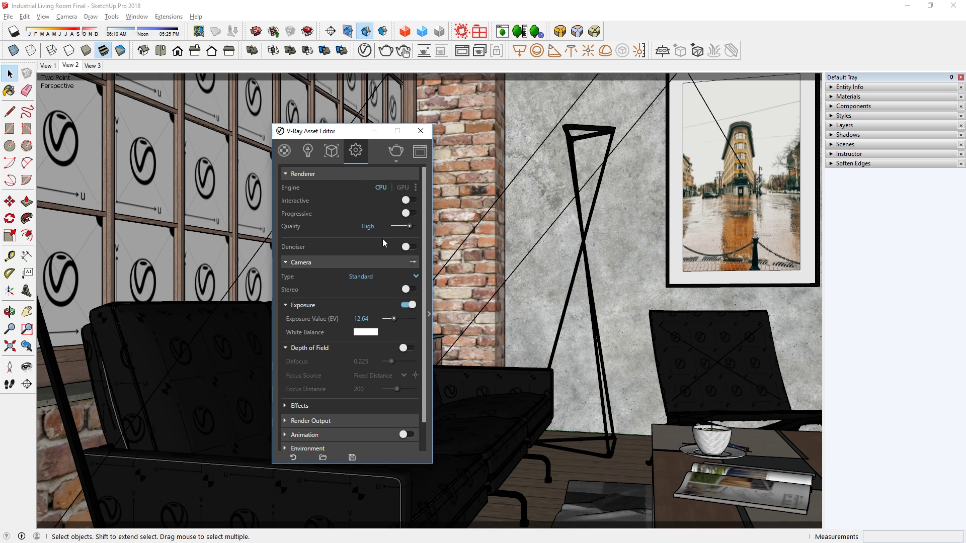
{"action": "left_click", "coordinate": [430, 270]}
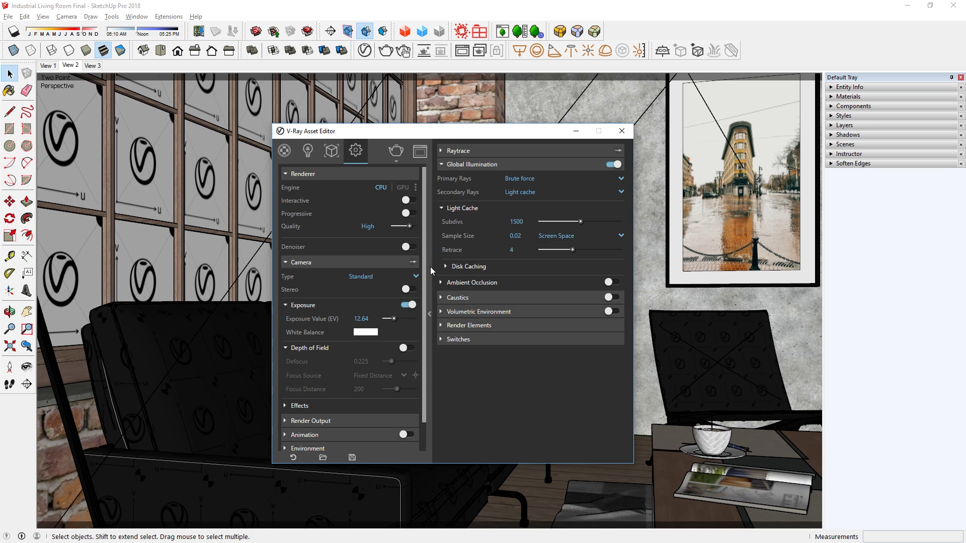
{"action": "left_click", "coordinate": [614, 282]}
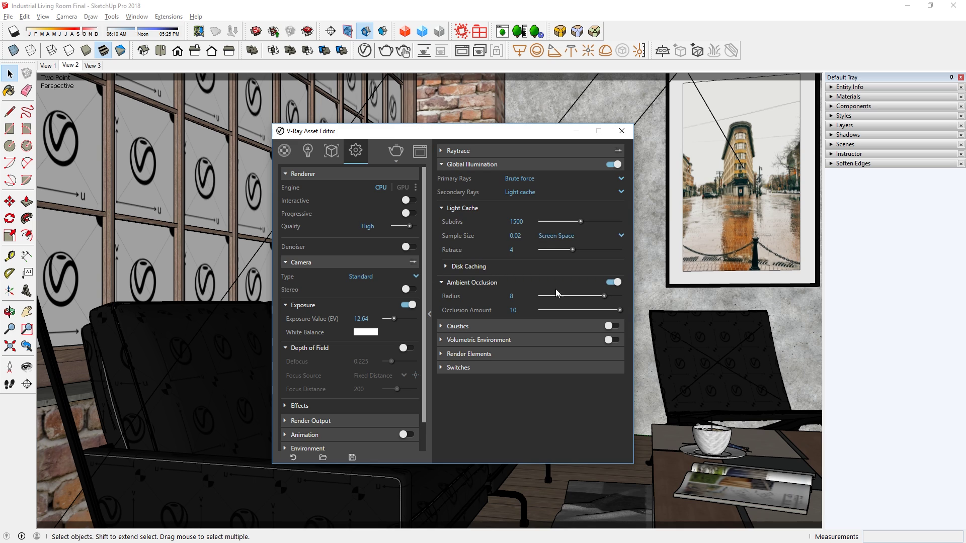
{"action": "left_click_drag", "start_coordinate": [577, 295], "coordinate": [599, 294]}
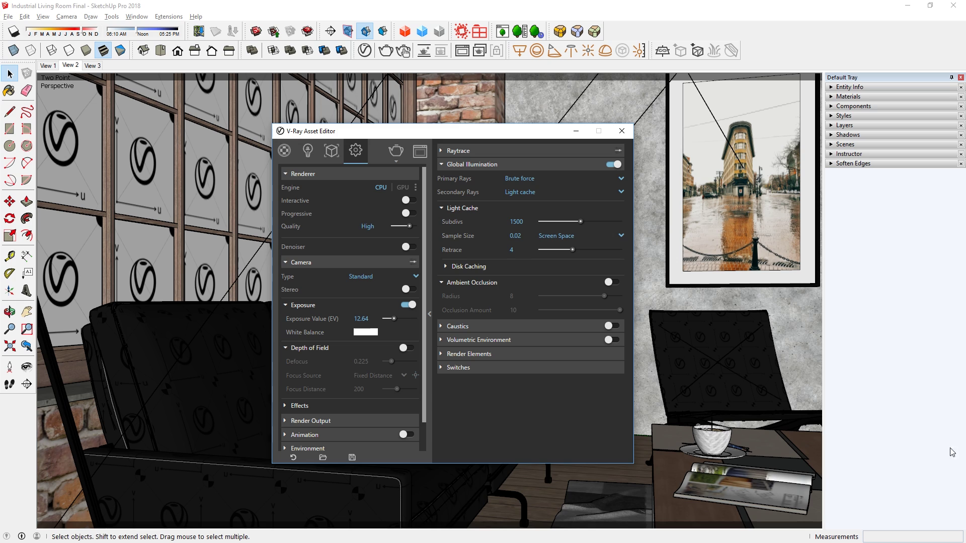
Step: Add an ExtraTex render element using a Dirt texture with radius 5
{"action": "left_click", "coordinate": [467, 354]}
{"action": "left_click", "coordinate": [483, 443]}
{"action": "type", "text": "e"}
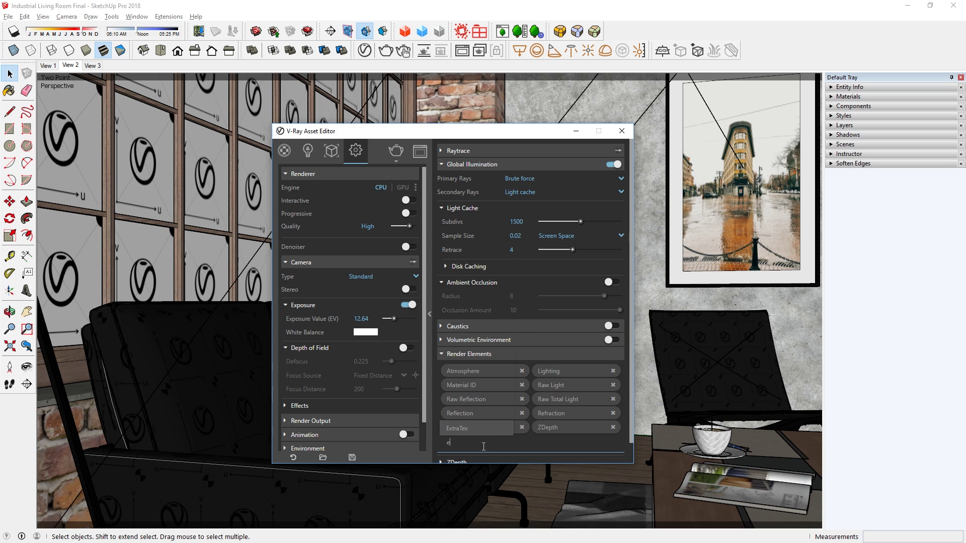
{"action": "left_click", "coordinate": [454, 428]}
{"action": "scroll", "coordinate": [448, 442], "scroll_direction": "down", "scroll_amount": 1}
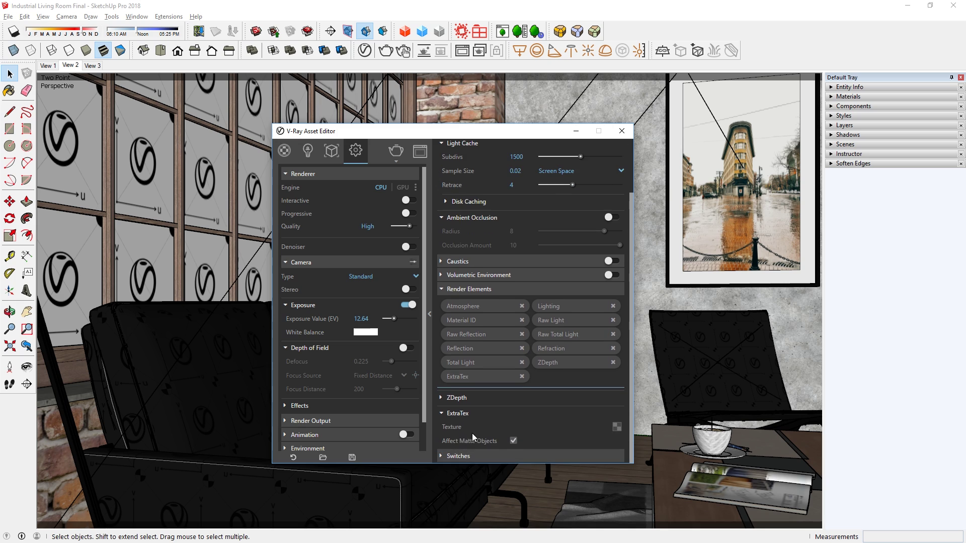
{"action": "left_click", "coordinate": [616, 427]}
{"action": "scroll", "coordinate": [312, 215], "scroll_direction": "down", "scroll_amount": 5}
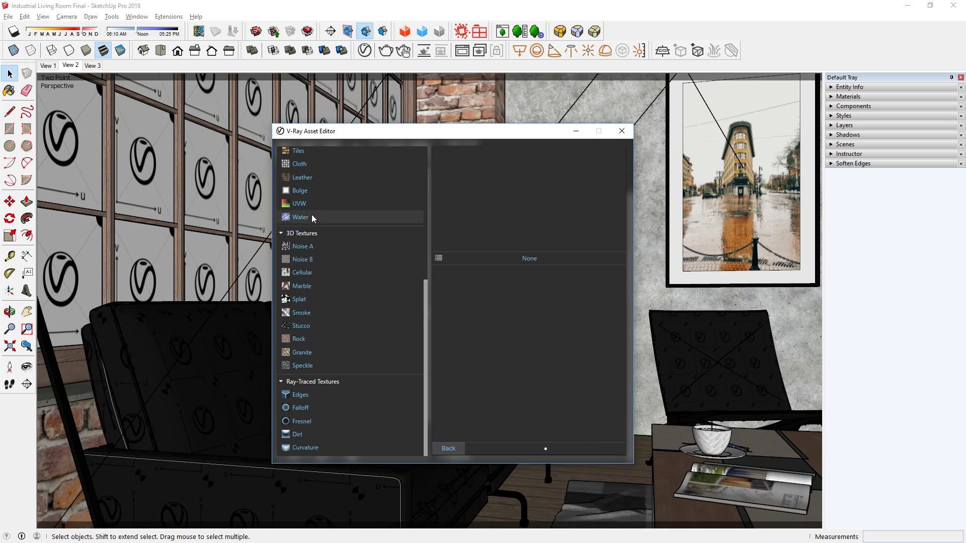
{"action": "left_click", "coordinate": [304, 435]}
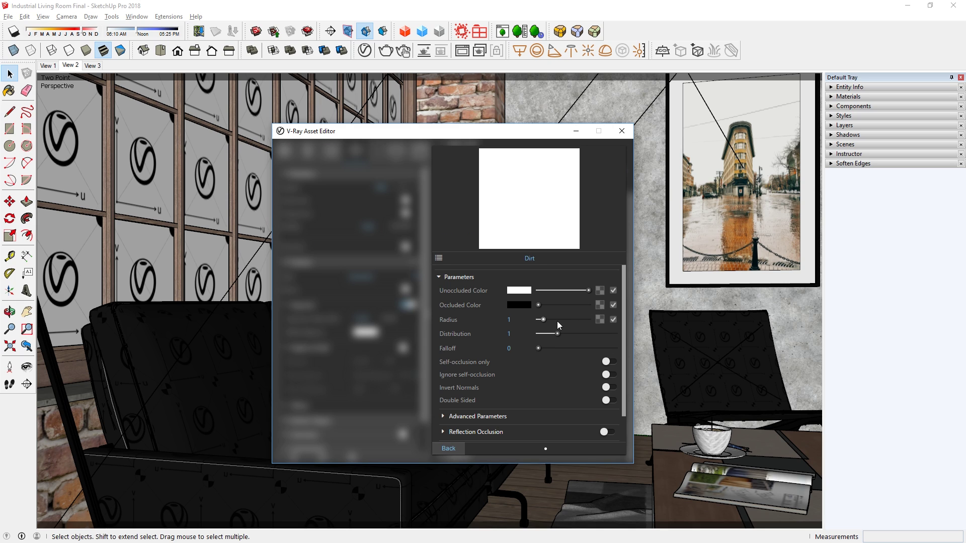
{"action": "left_click_drag", "start_coordinate": [551, 320], "coordinate": [562, 319]}
{"action": "key", "text": "Return"}
Step: Render the scene and view the ExtraTexChannel occlusion pass in the frame buffer
{"action": "left_click", "coordinate": [457, 449]}
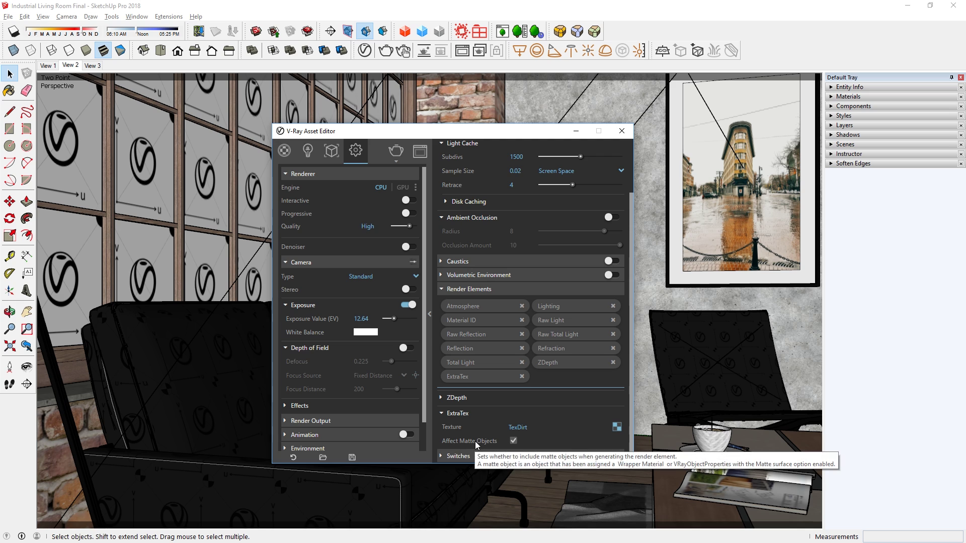
{"action": "left_click", "coordinate": [396, 151]}
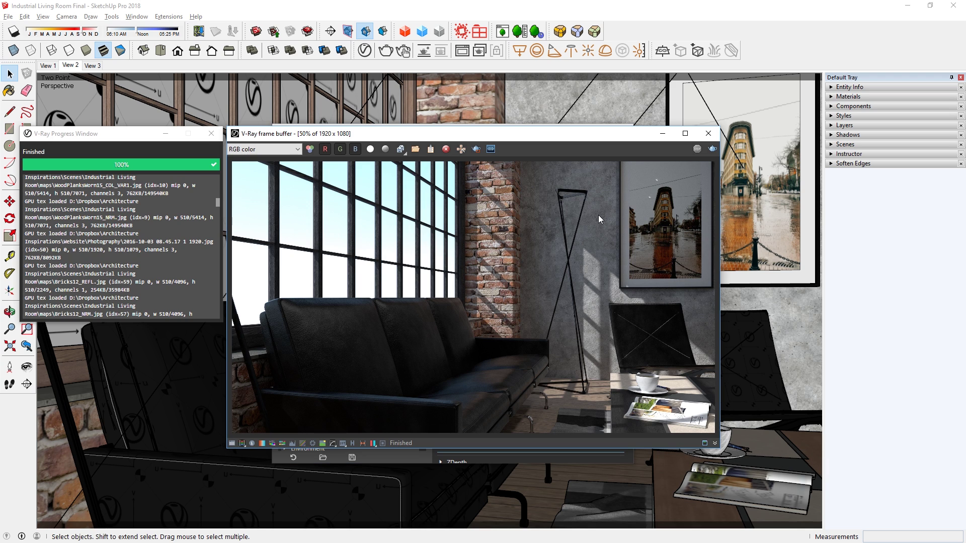
{"action": "left_click", "coordinate": [291, 151]}
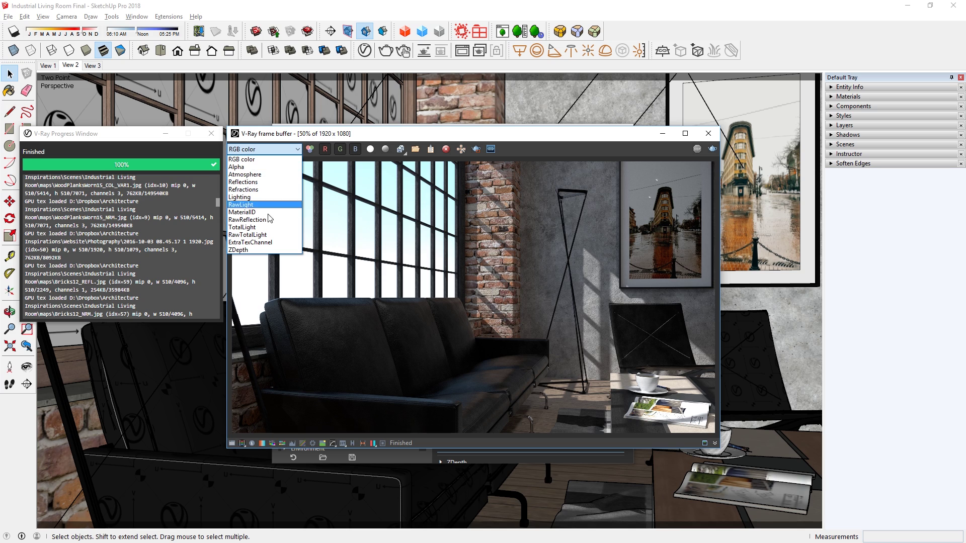
{"action": "left_click", "coordinate": [260, 243]}
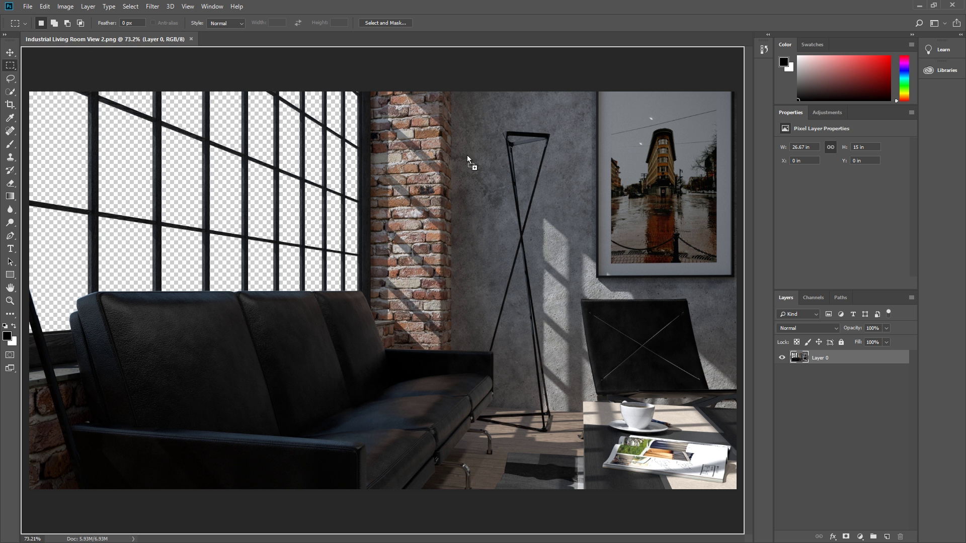
Step: Place the ExtraTexChannel image over the render in Multiply mode at 64% opacity
{"action": "left_click_drag", "start_coordinate": [467, 158], "coordinate": [467, 158]}
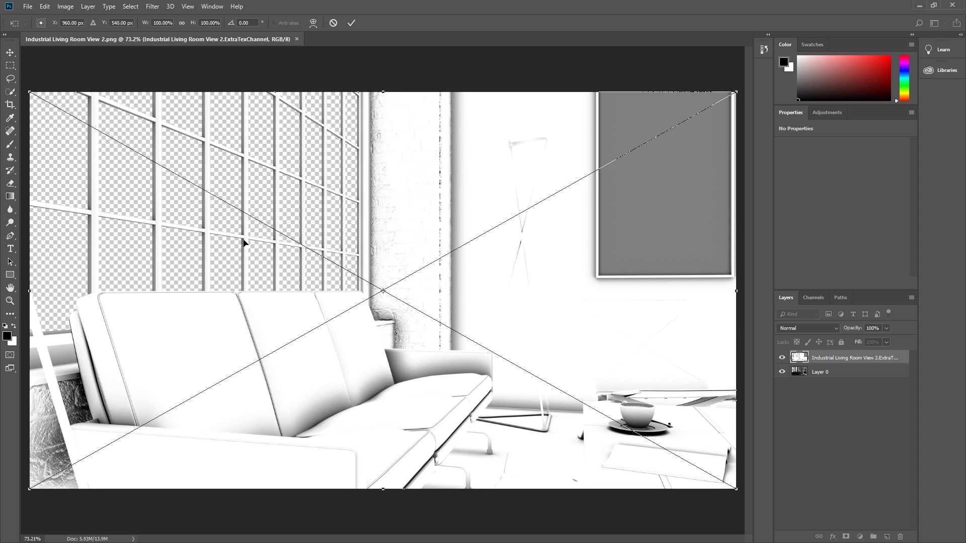
{"action": "key", "text": "Return"}
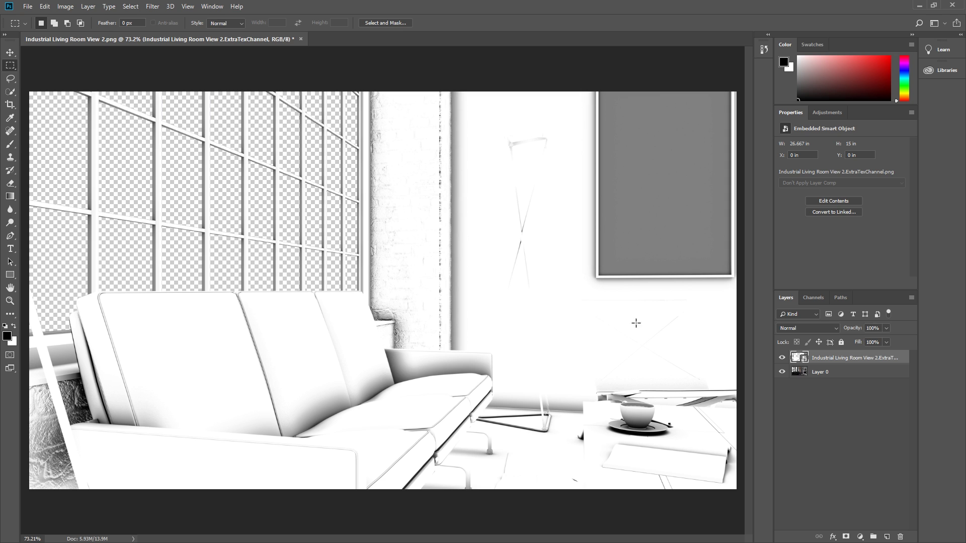
{"action": "left_click", "coordinate": [837, 328]}
{"action": "left_click", "coordinate": [804, 119]}
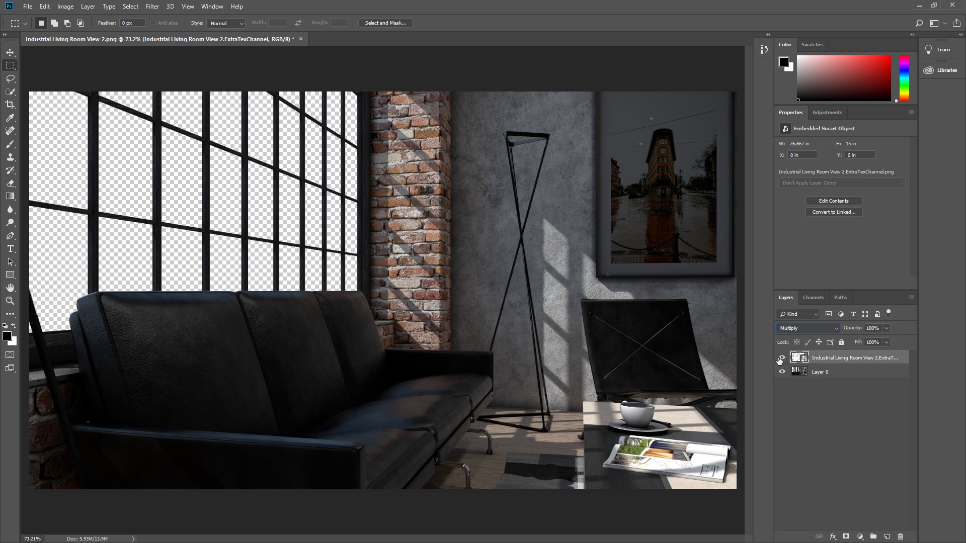
{"action": "left_click", "coordinate": [781, 358]}
{"action": "left_click", "coordinate": [782, 358]}
{"action": "left_click", "coordinate": [782, 358]}
{"action": "left_click", "coordinate": [782, 358]}
{"action": "left_click_drag", "start_coordinate": [857, 339], "coordinate": [870, 339]}
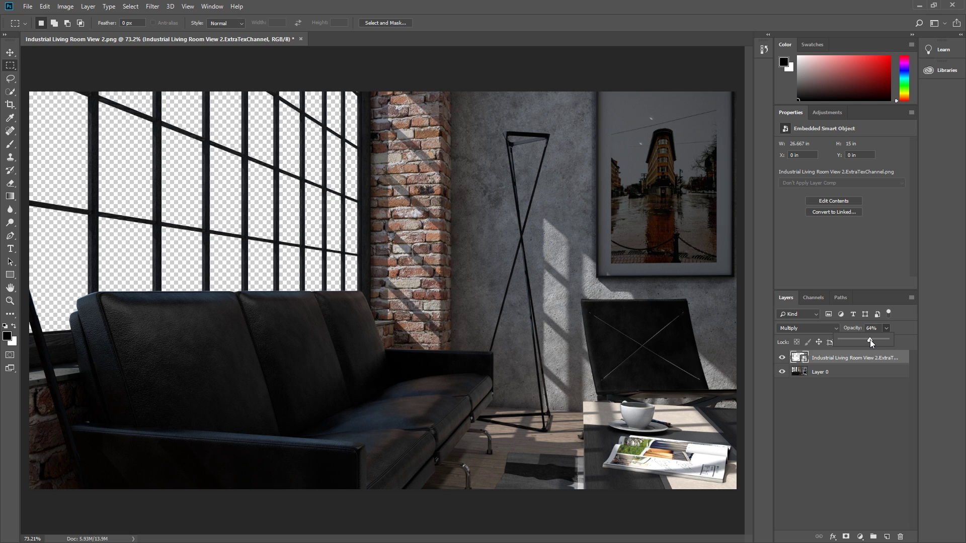
Step: Mask the occlusion layer off the framed picture with a 237-pixel black brush, then compare renders
{"action": "left_click", "coordinate": [846, 537]}
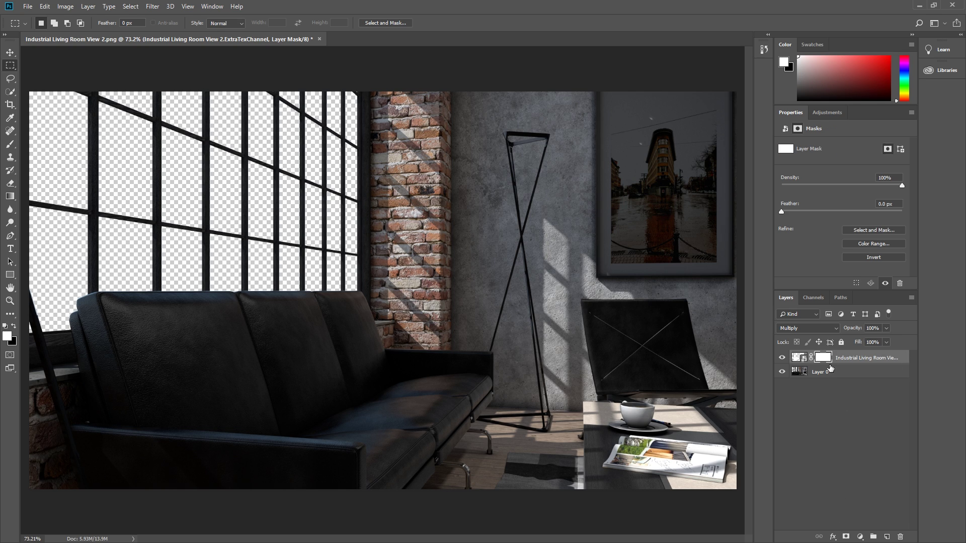
{"action": "key", "text": "b"}
{"action": "mouse_move", "coordinate": [565, 216]}
{"action": "right_mouse_down", "text": "alt"}
{"action": "mouse_move", "coordinate": [578, 208]}
{"action": "mouse_move", "coordinate": [578, 195]}
{"action": "right_mouse_up", "text": "alt"}
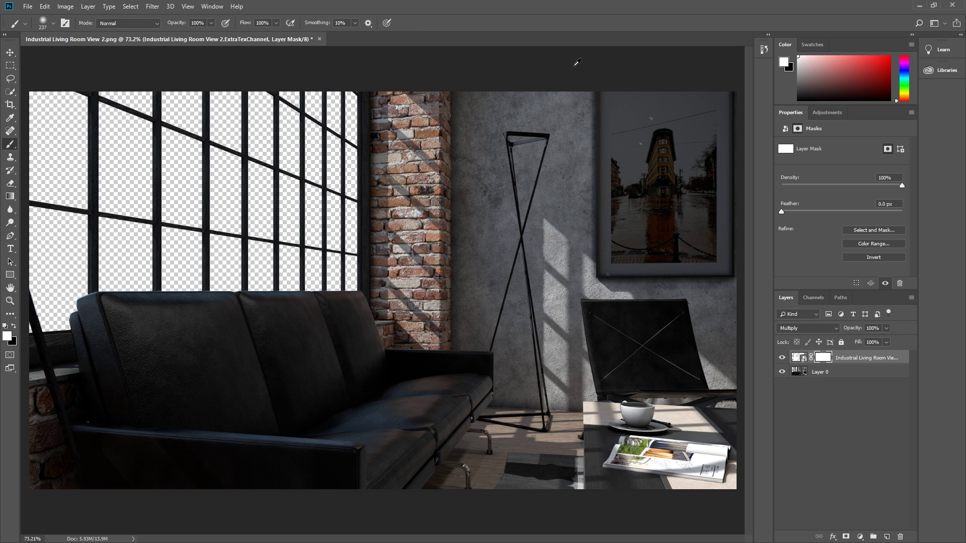
{"action": "key", "text": "x"}
{"action": "mouse_move", "coordinate": [578, 62]}
{"action": "left_mouse_down"}
{"action": "mouse_move", "coordinate": [580, 231]}
{"action": "mouse_move", "coordinate": [582, 147]}
{"action": "mouse_move", "coordinate": [639, 66]}
{"action": "mouse_move", "coordinate": [676, 176]}
{"action": "mouse_move", "coordinate": [671, 103]}
{"action": "mouse_move", "coordinate": [697, 214]}
{"action": "mouse_move", "coordinate": [612, 237]}
{"action": "left_mouse_up"}
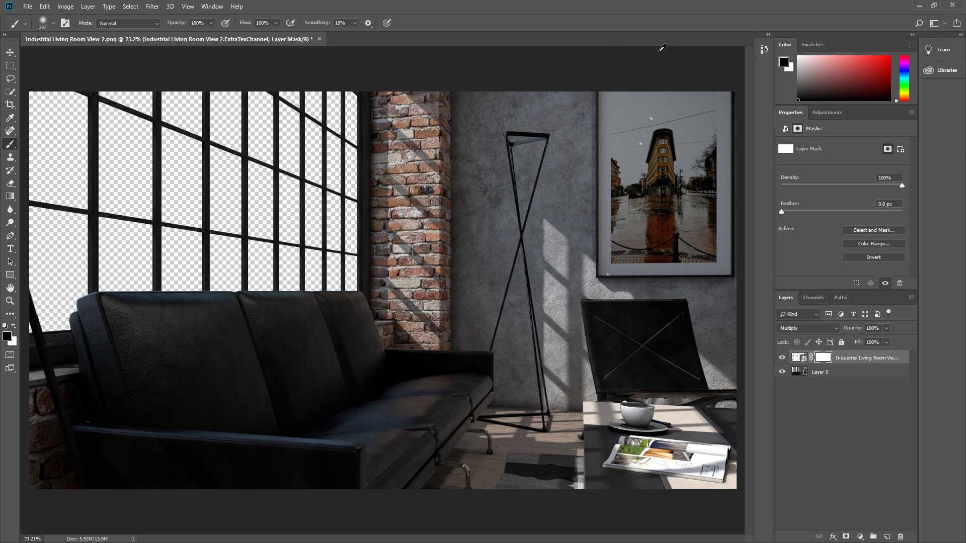
{"action": "left_click", "coordinate": [823, 359], "text": "shift"}
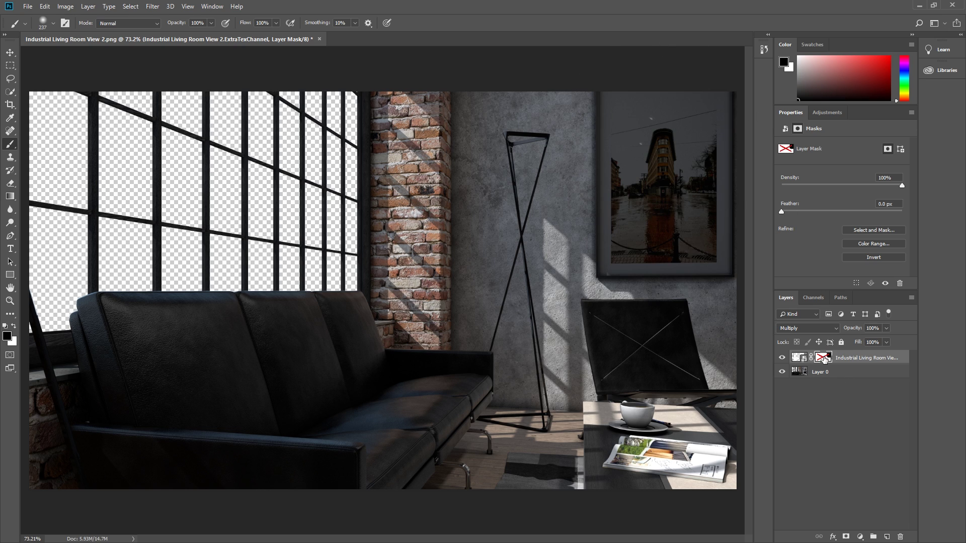
{"action": "left_click", "coordinate": [823, 359], "text": "shift"}
{"action": "left_click", "coordinate": [782, 357]}
{"action": "left_click", "coordinate": [782, 358]}
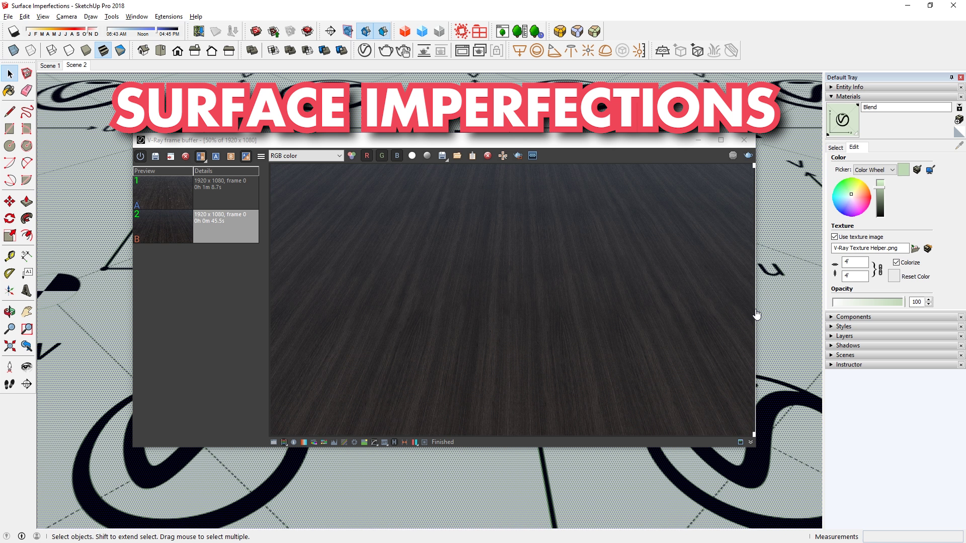
{"action": "mouse_move", "coordinate": [754, 317]}
{"action": "left_mouse_down"}
{"action": "mouse_move", "coordinate": [382, 314]}
{"action": "mouse_move", "coordinate": [250, 328]}
{"action": "left_mouse_up"}
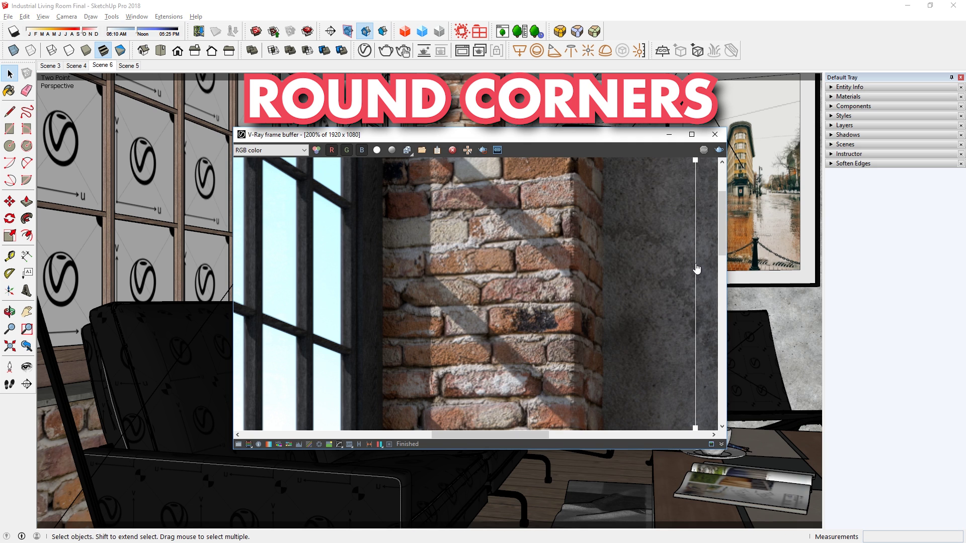
{"action": "mouse_move", "coordinate": [695, 269]}
{"action": "left_mouse_down"}
{"action": "mouse_move", "coordinate": [485, 272]}
{"action": "mouse_move", "coordinate": [644, 291]}
{"action": "left_mouse_up"}
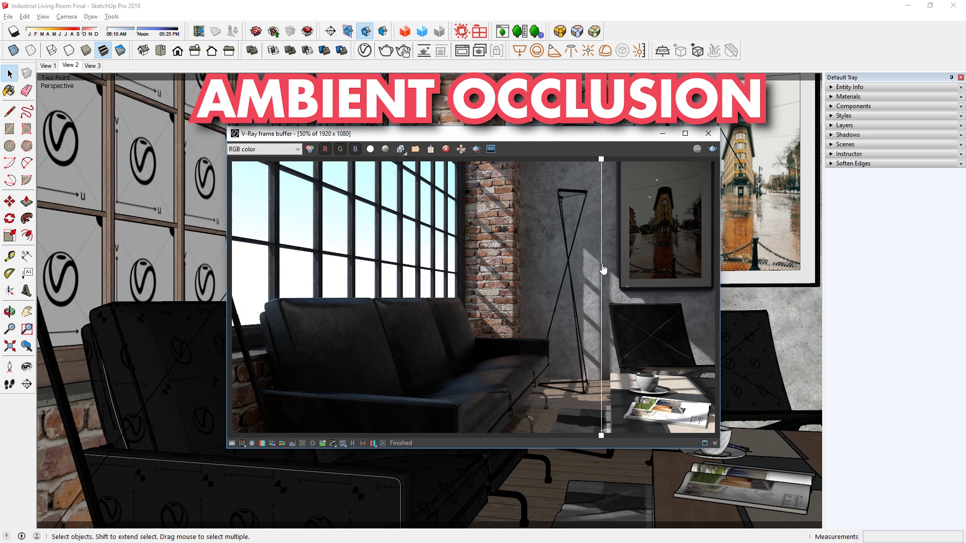
{"action": "left_click_drag", "start_coordinate": [567, 280], "coordinate": [518, 304]}
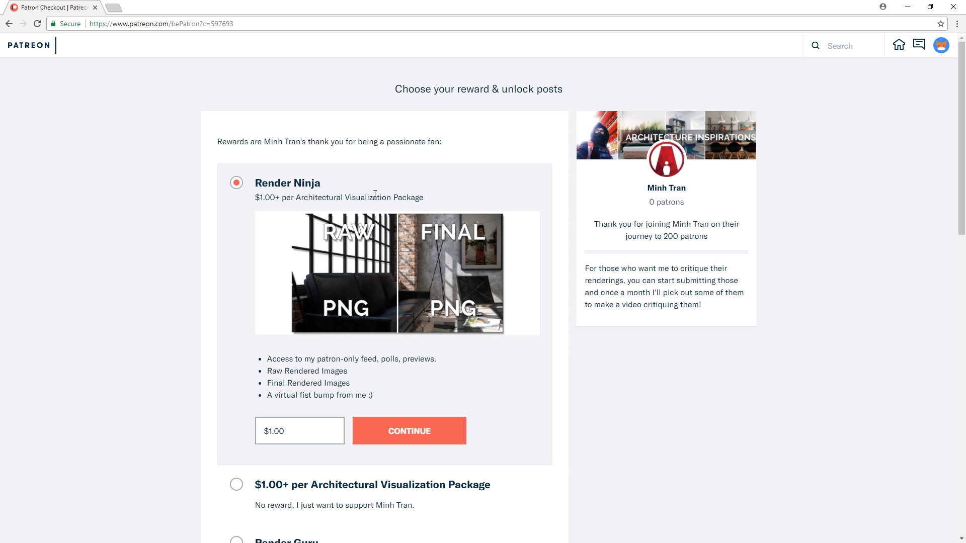
Step: Select the Render Guru reward tier on the Patreon checkout page
{"action": "scroll", "coordinate": [567, 370], "scroll_direction": "down", "scroll_amount": 2}
{"action": "left_click", "coordinate": [319, 443]}
{"action": "scroll", "coordinate": [402, 284], "scroll_direction": "down", "scroll_amount": 1}
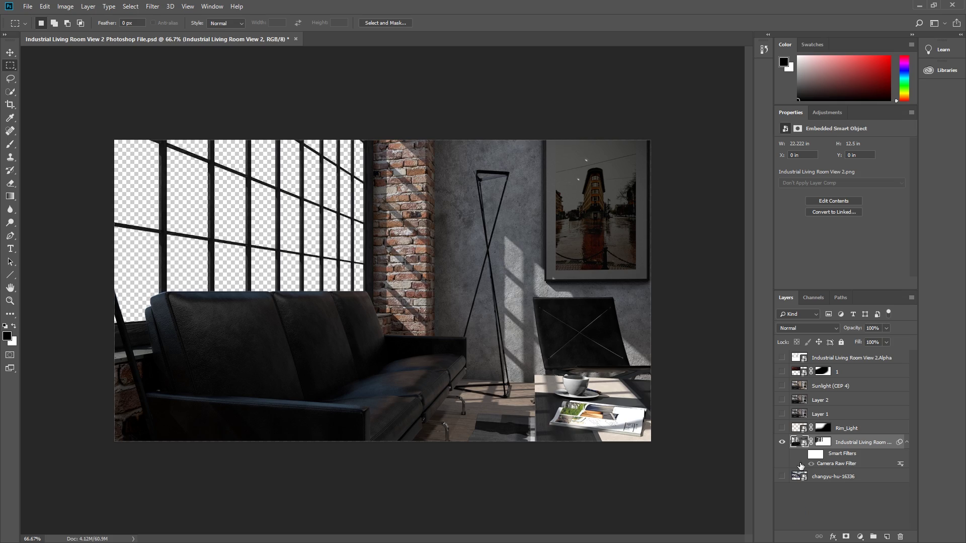
Step: Reveal the bridge view outside the windows, brighten the composite, and switch to the View 3 scene
{"action": "left_click", "coordinate": [781, 477]}
{"action": "left_click", "coordinate": [782, 373]}
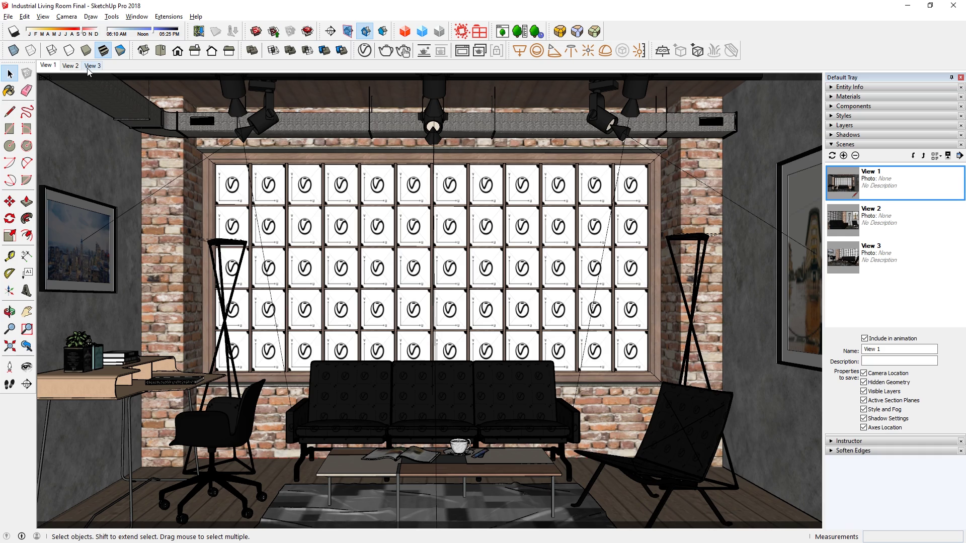
{"action": "left_click", "coordinate": [91, 65]}
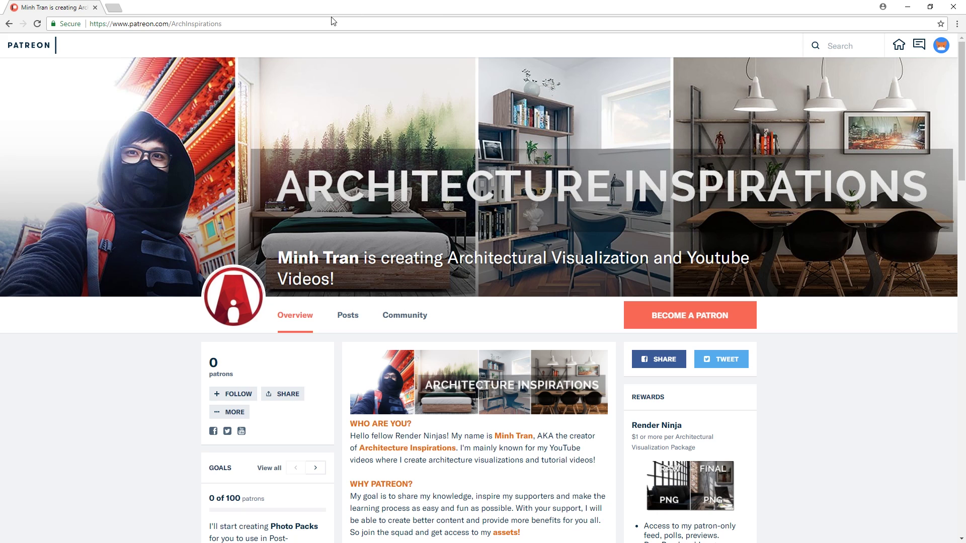
Step: Highlight 'ArchInspirations' in the creator page address, then return to the View 2 sofa scene
{"action": "left_click", "coordinate": [329, 21]}
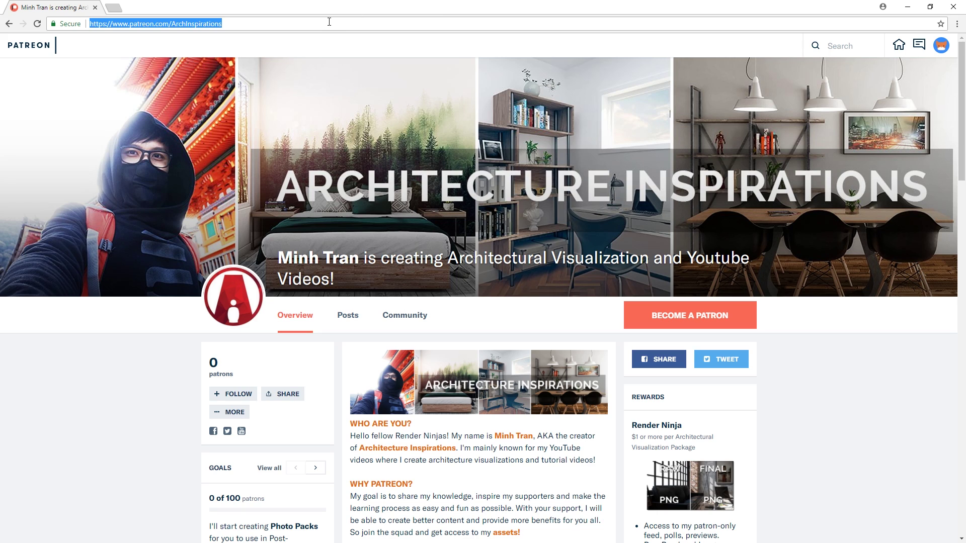
{"action": "left_click", "coordinate": [173, 24]}
{"action": "left_click_drag", "start_coordinate": [173, 24], "coordinate": [237, 27]}
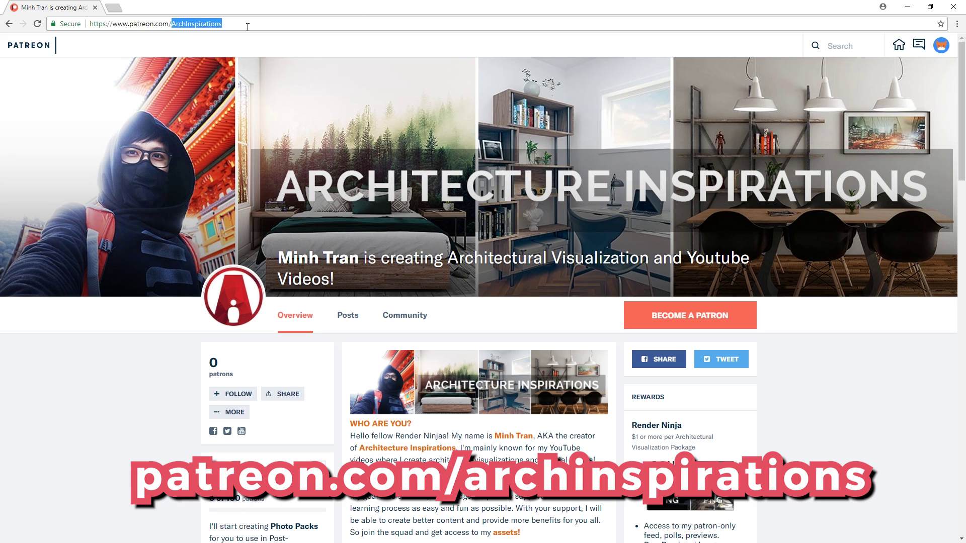
{"action": "left_click", "coordinate": [247, 26]}
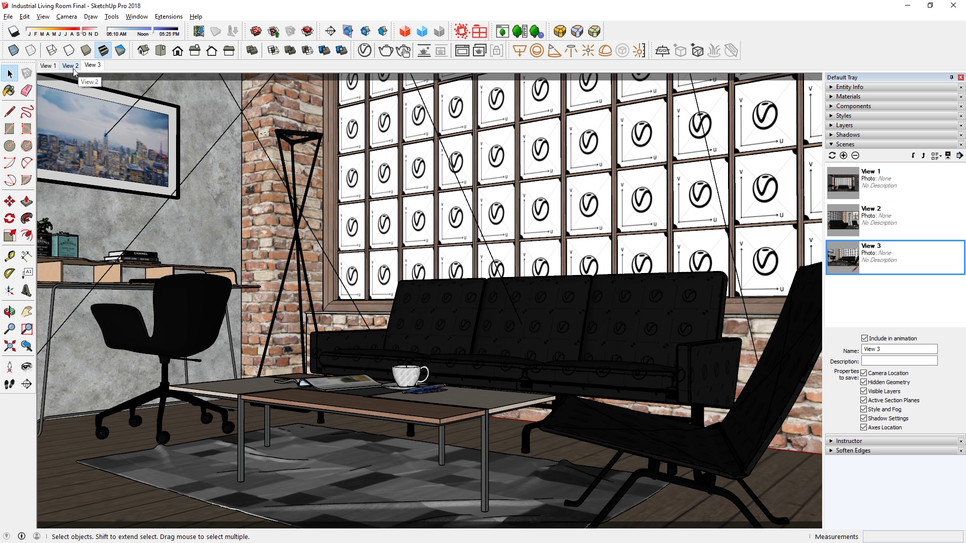
{"action": "left_click", "coordinate": [73, 67]}
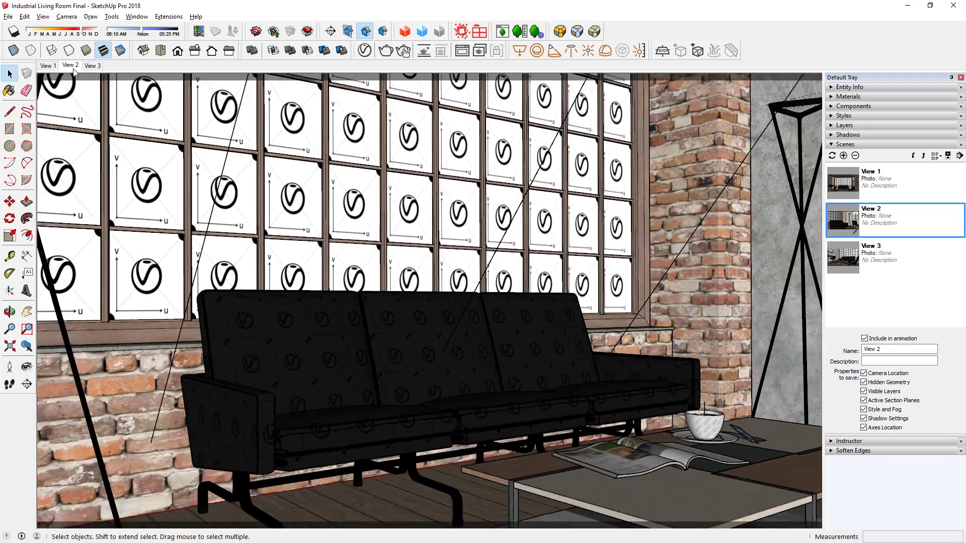